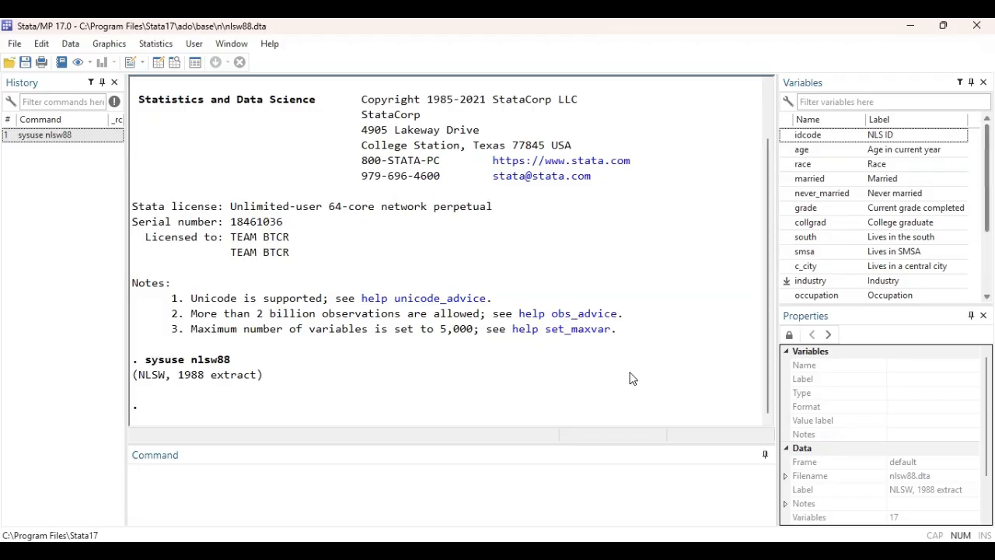
Run a pairwise correlation with pwcorr on the variables wage, hours and ttl_exp.
left_click(350, 480)
type("pwcorr")
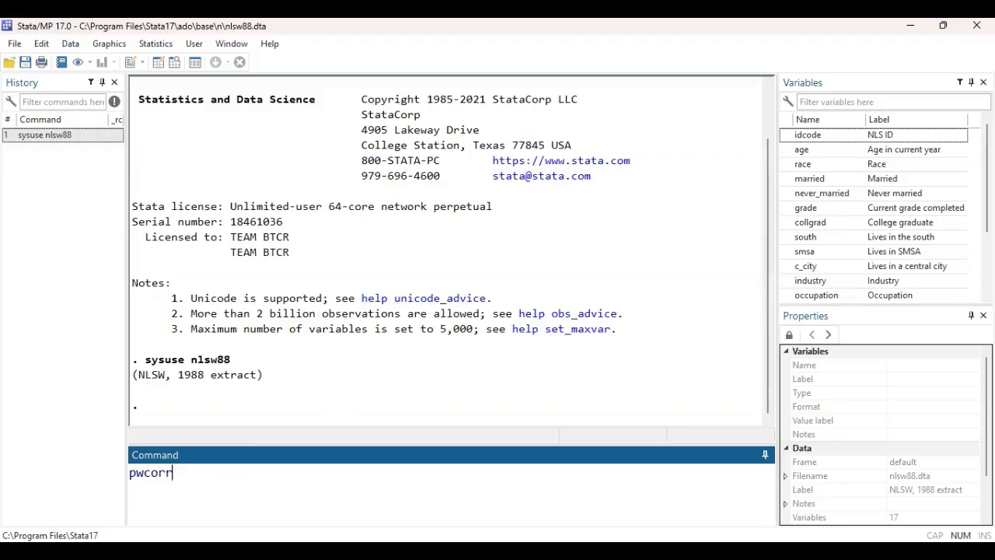
scroll(954, 209, "down", 1)
scroll(917, 287, "down", 3)
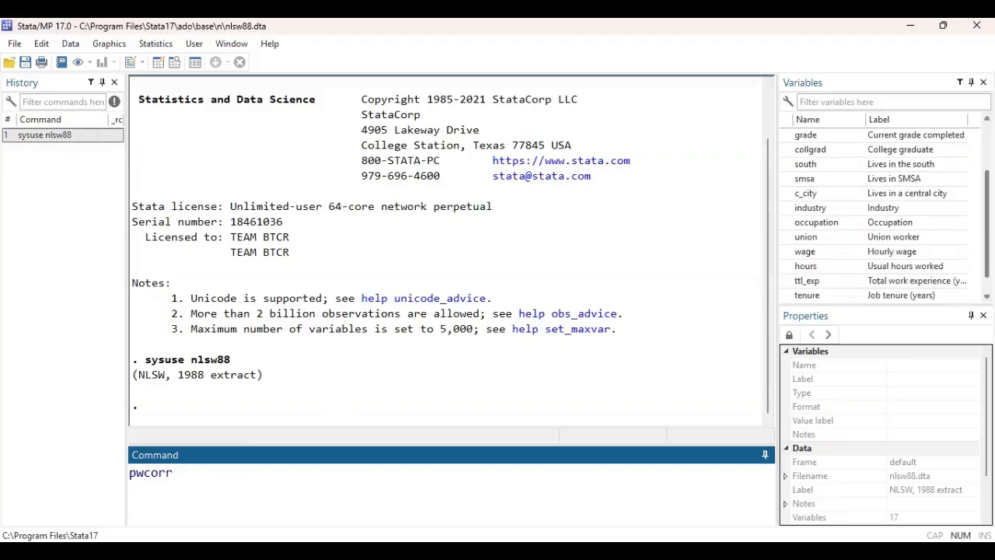
double_click(830, 237)
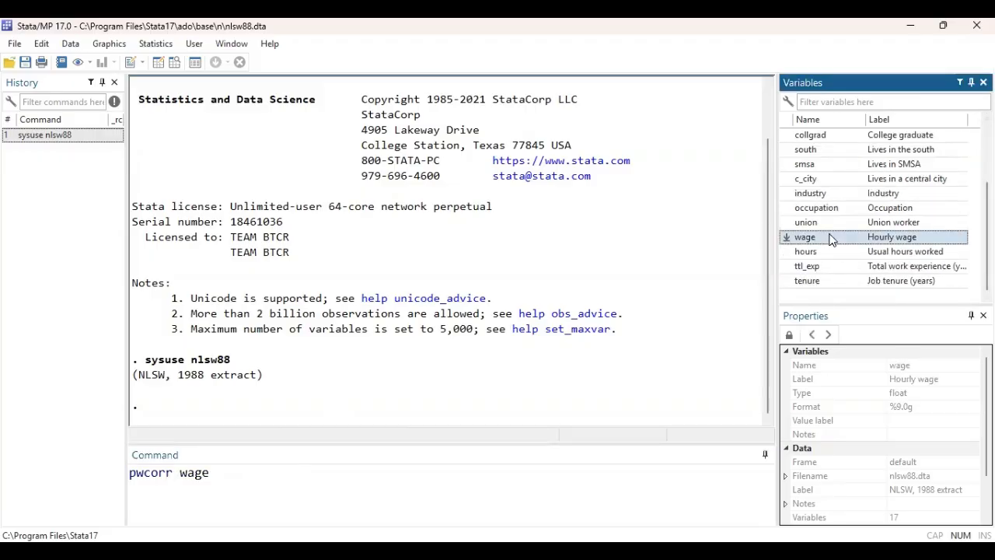
double_click(830, 255)
double_click(829, 267)
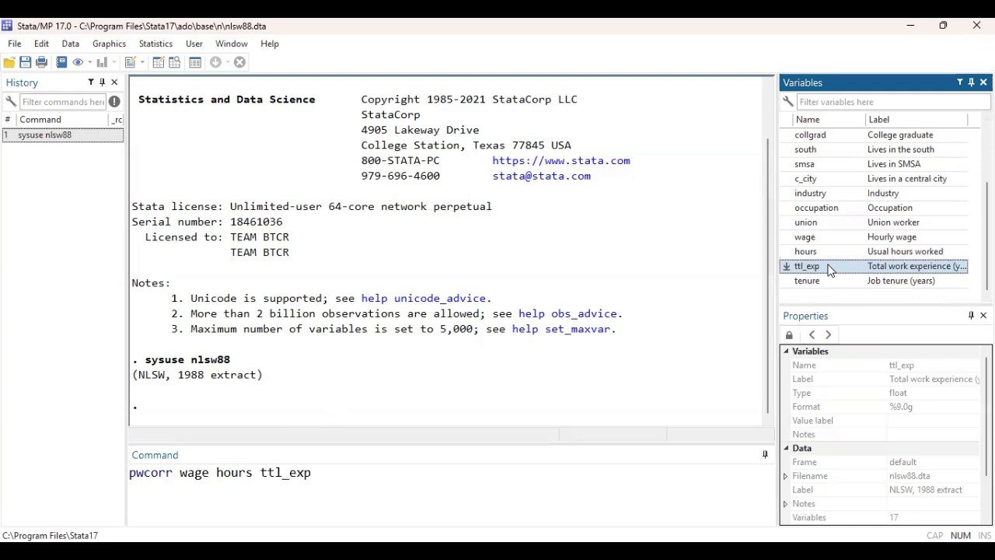
key("Return")
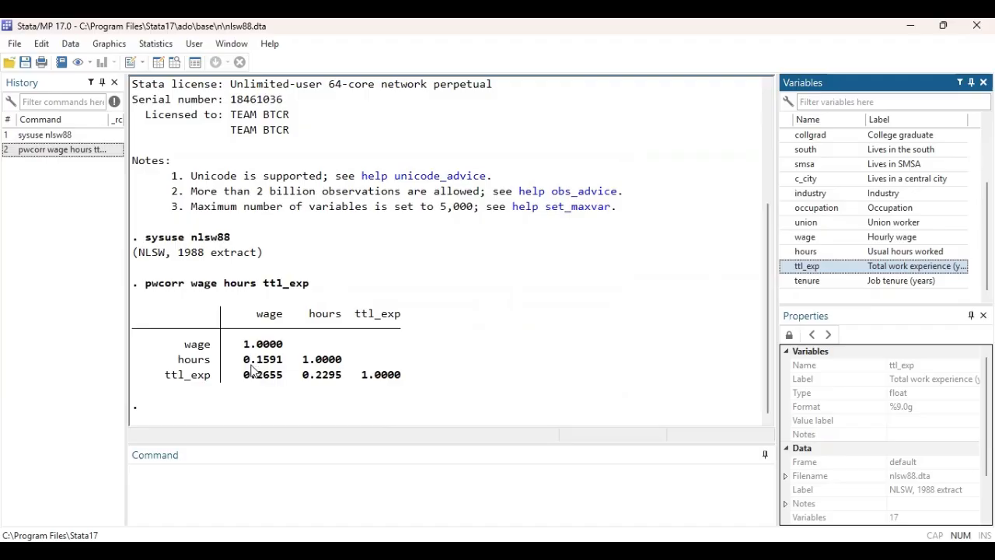
Examine the wage column of the correlation matrix, reading its coefficients with wage, hours and ttl_exp.
double_click(193, 345)
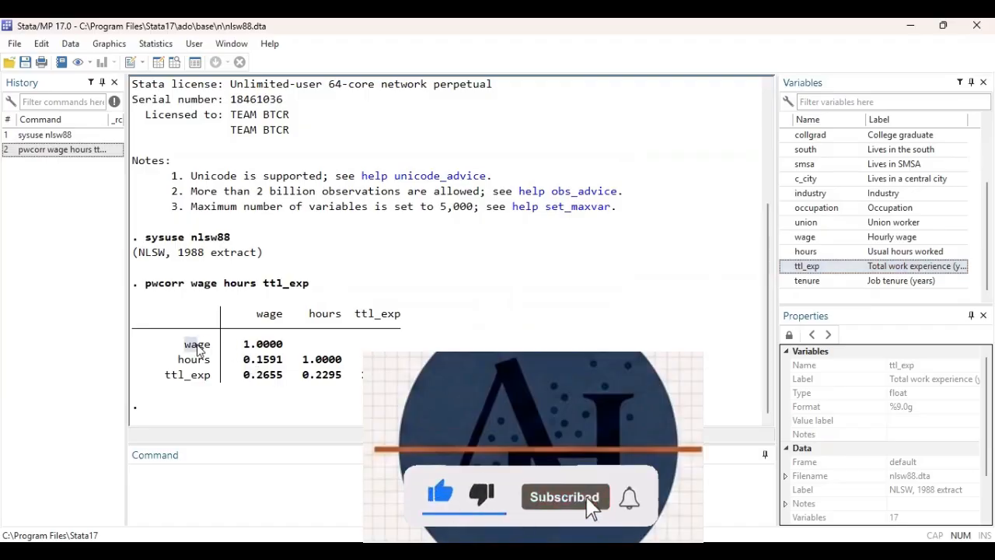
left_click_drag(258, 312, 279, 351)
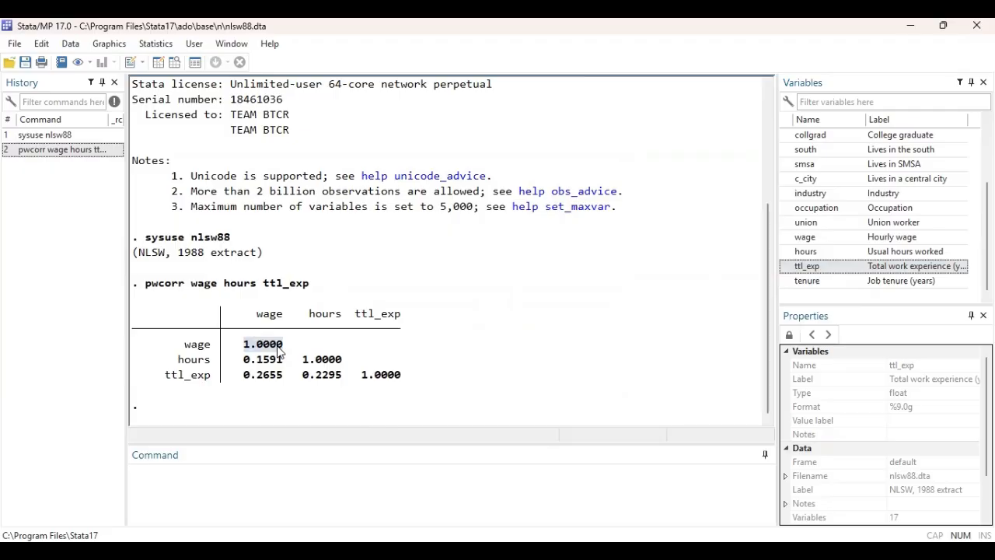
left_click(187, 366)
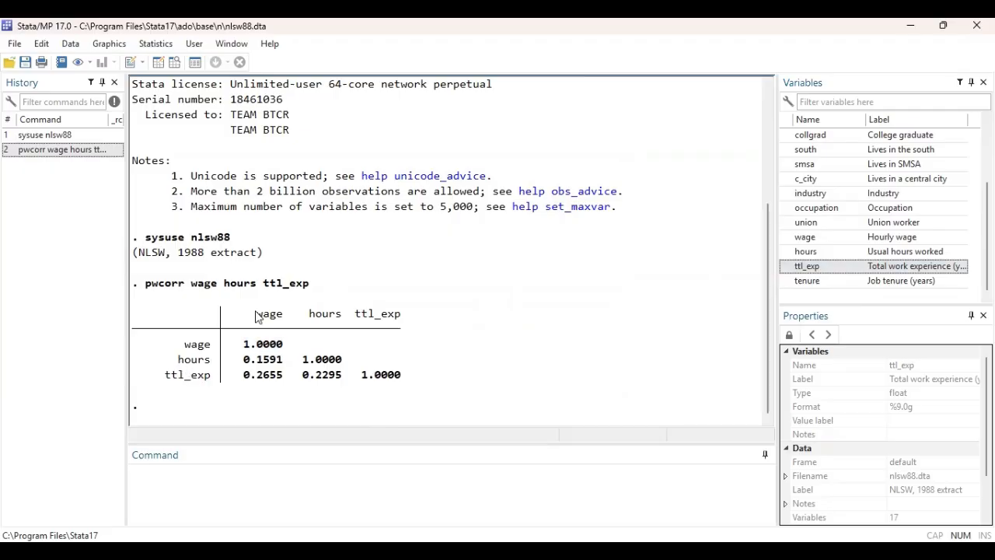
left_click_drag(258, 313, 283, 315)
left_click_drag(235, 362, 288, 363)
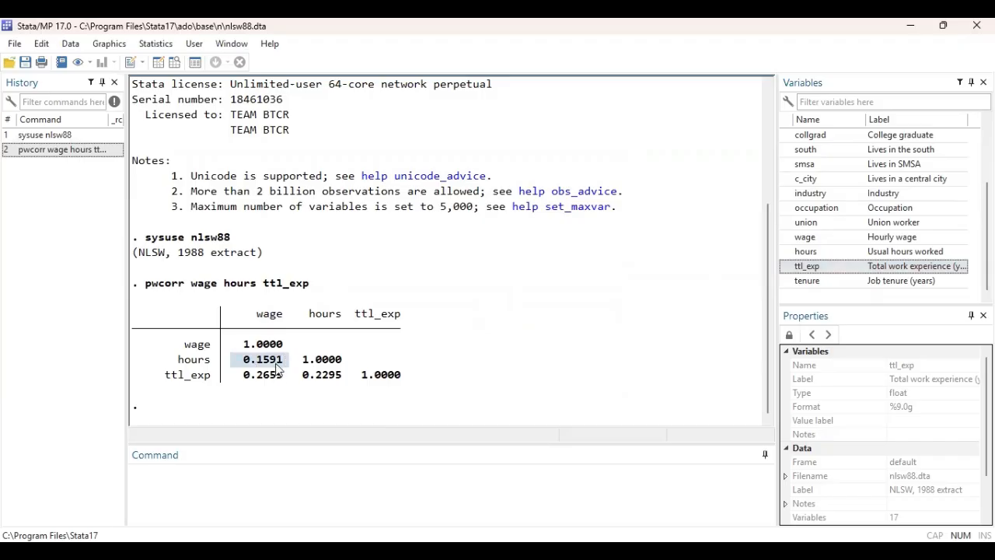
left_click_drag(166, 378, 212, 379)
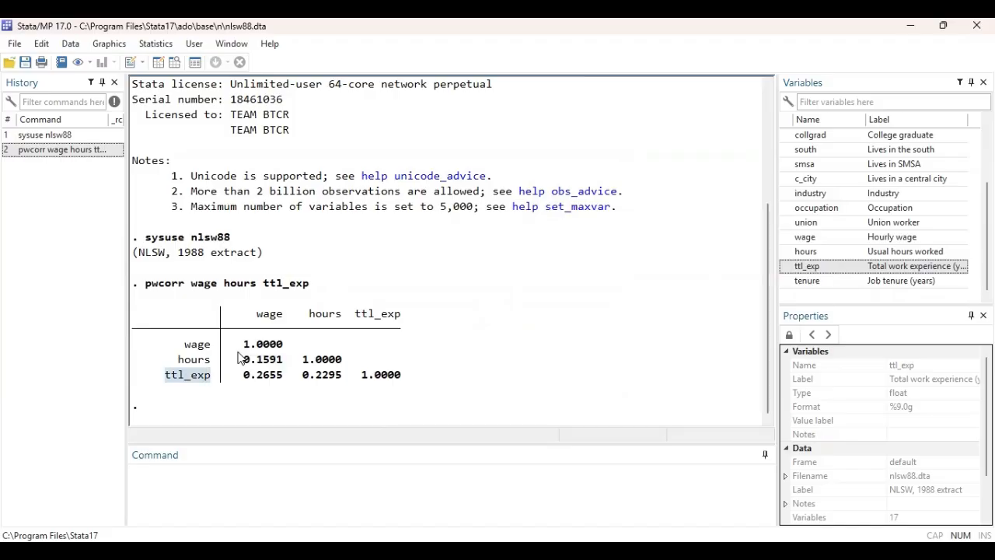
left_click_drag(245, 320, 302, 321)
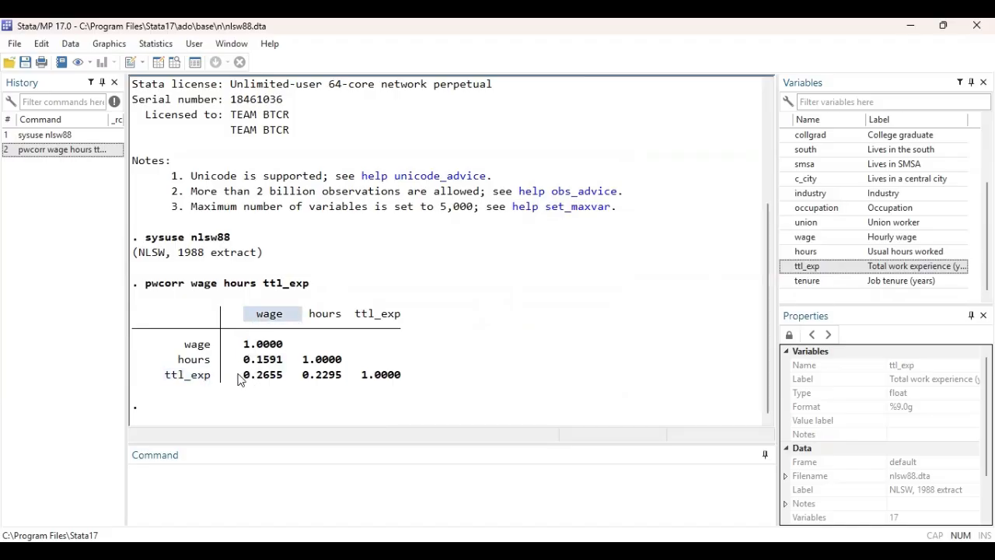
left_click_drag(238, 379, 282, 380)
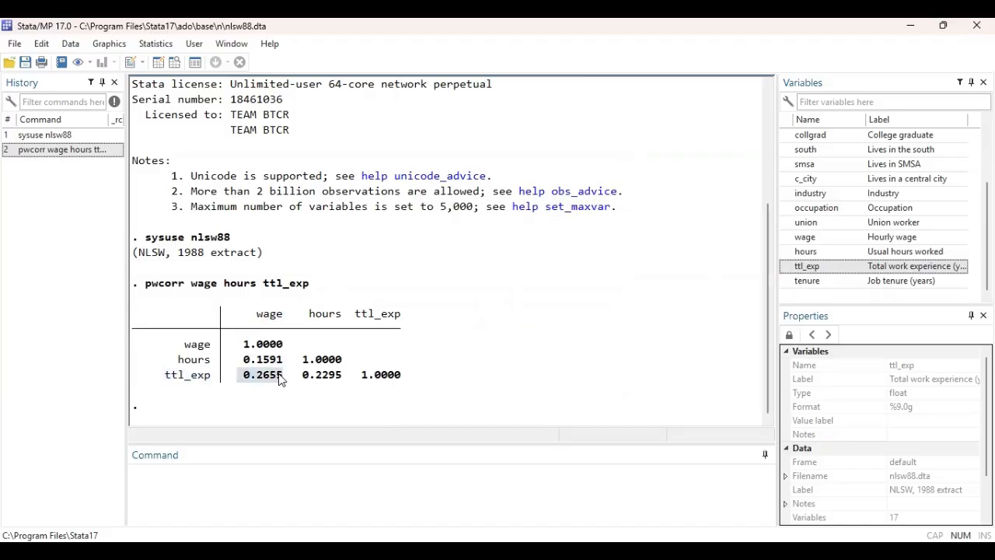
Examine the correlation between hours and ttl_exp in the matrix, along with the ttl_exp row.
left_click(321, 317)
left_click_drag(212, 380, 233, 383)
left_click(311, 380)
left_click_drag(297, 375, 336, 381)
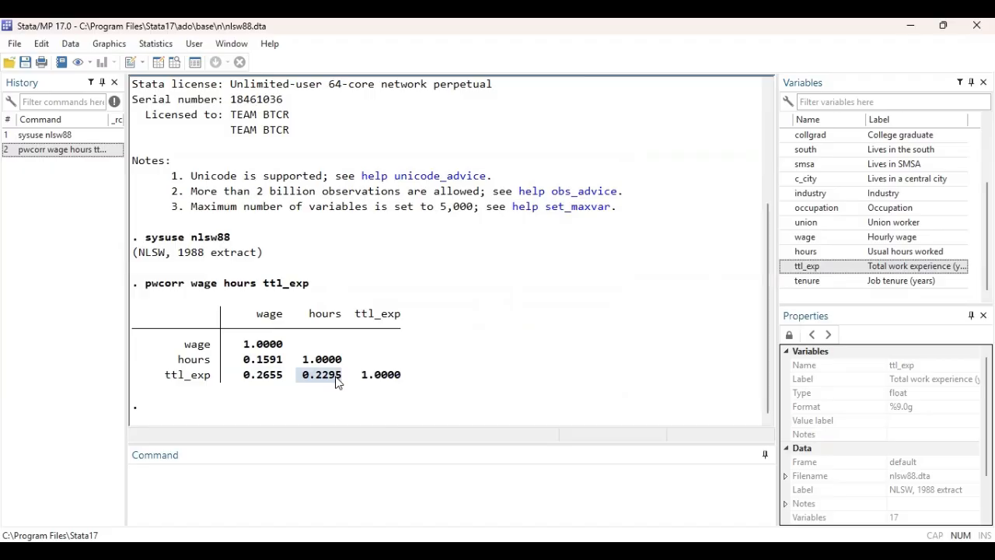
left_click(167, 376)
left_click(187, 377)
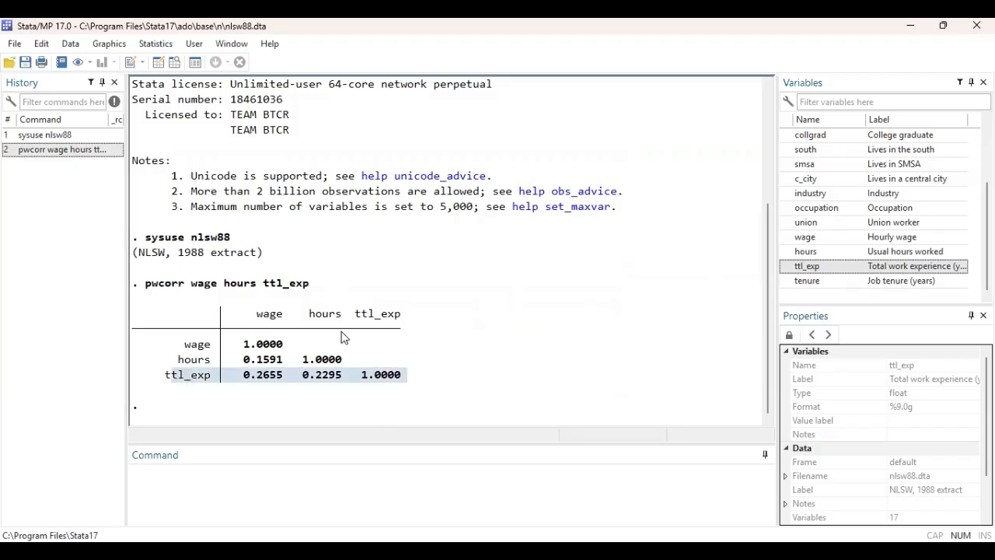
left_click(327, 317)
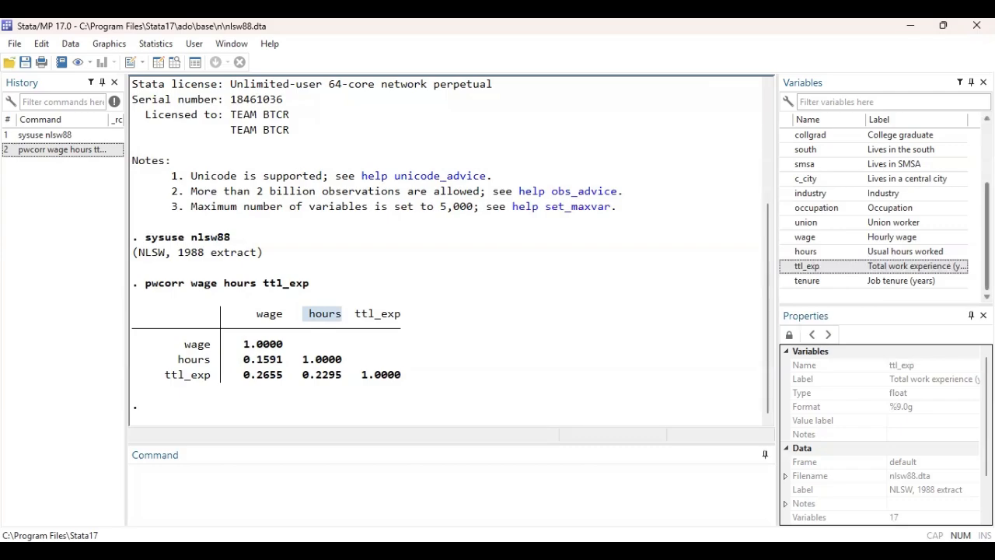
scroll(884, 214, "up", 2)
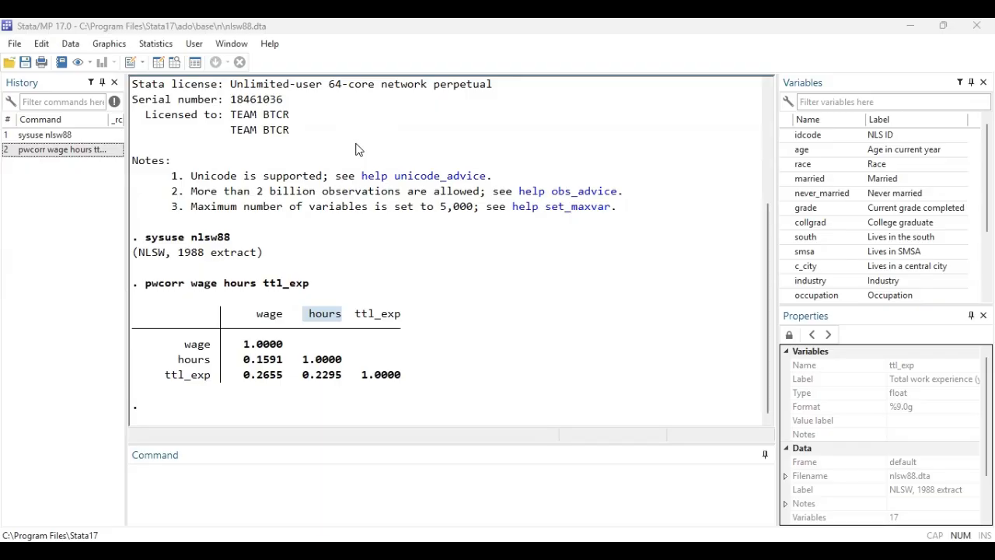
left_click(278, 483)
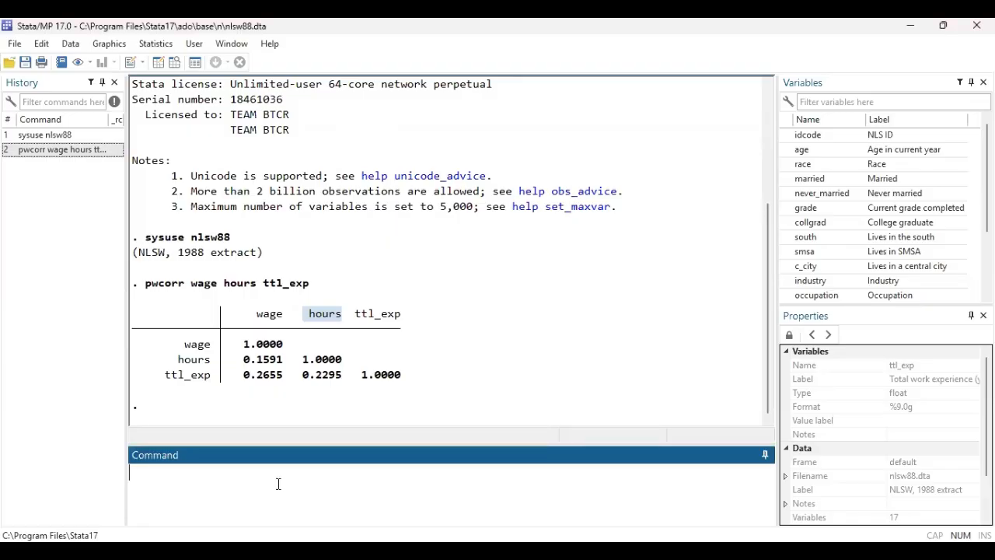
type("chi square")
left_click_drag(206, 470, 100, 463)
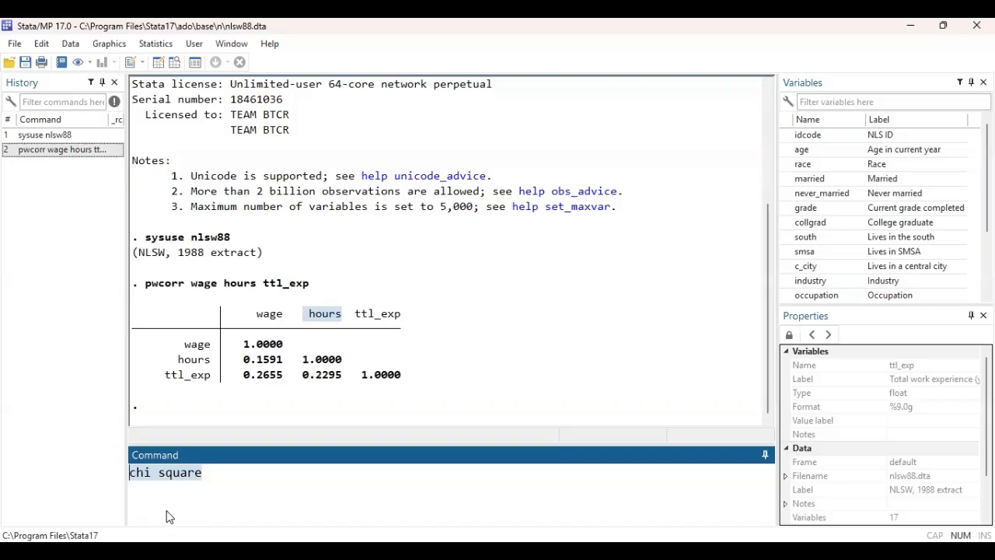
key("BackSpace")
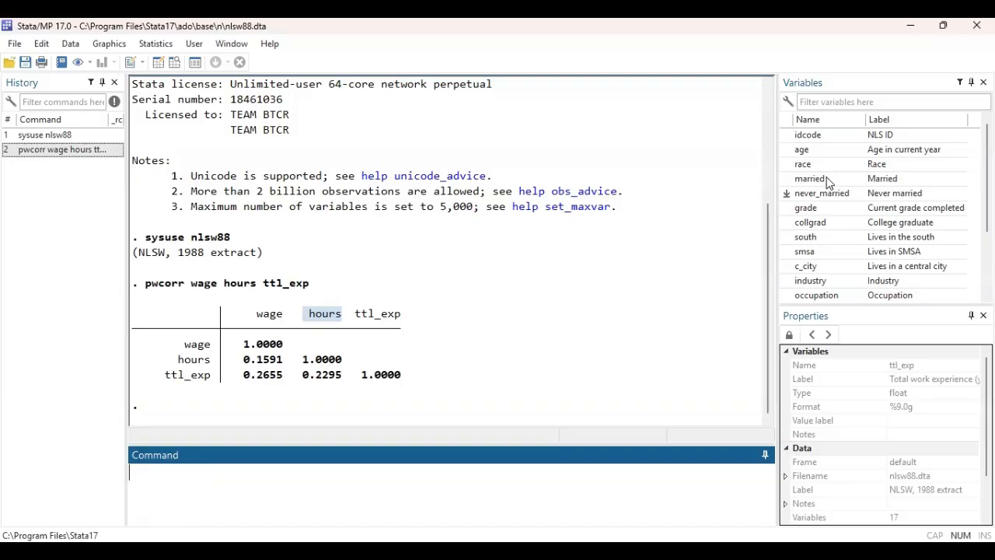
Tabulate the frequencies of the race variable with tab and review its categories.
type("tab")
double_click(807, 167)
key("Return")
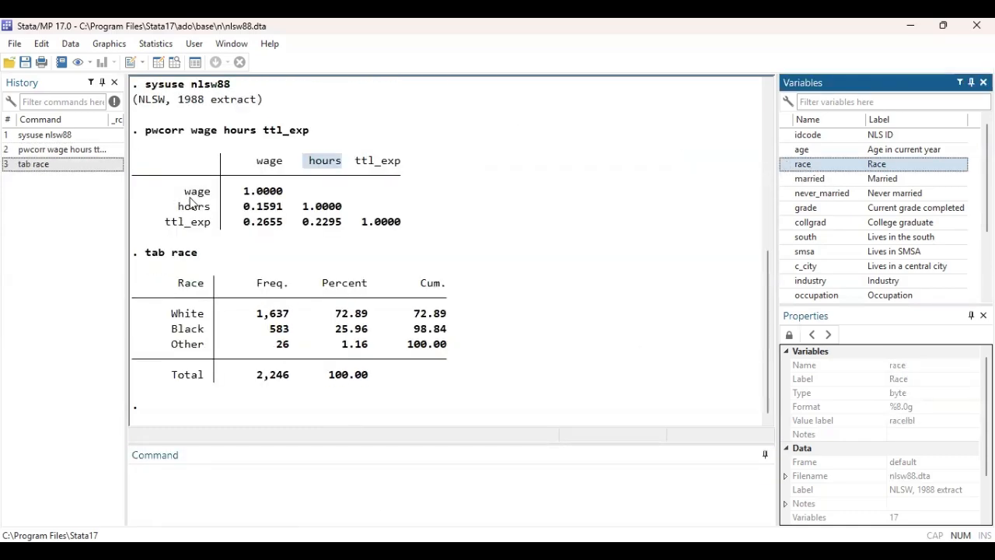
left_click_drag(154, 320, 207, 354)
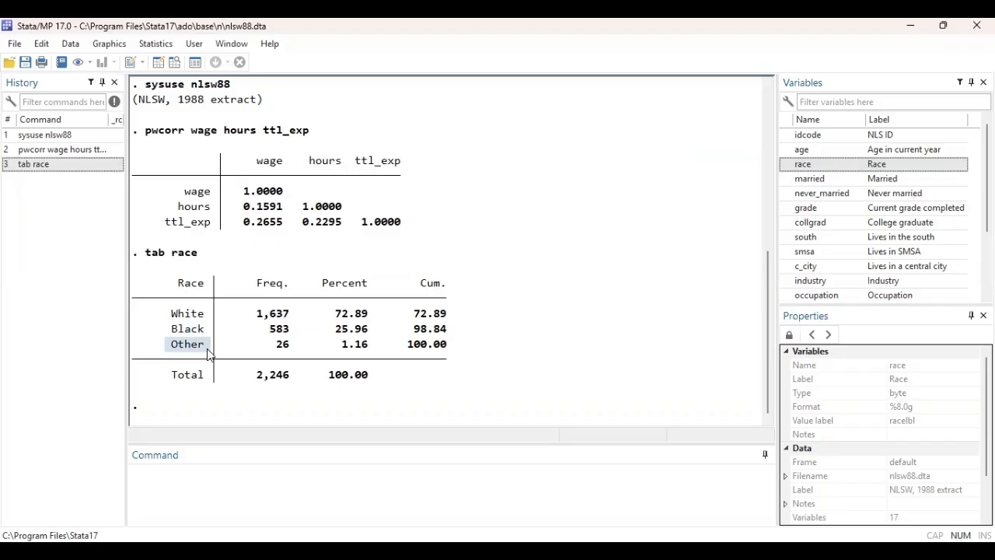
Tabulate the frequencies of the married variable with tab.
left_click(173, 460)
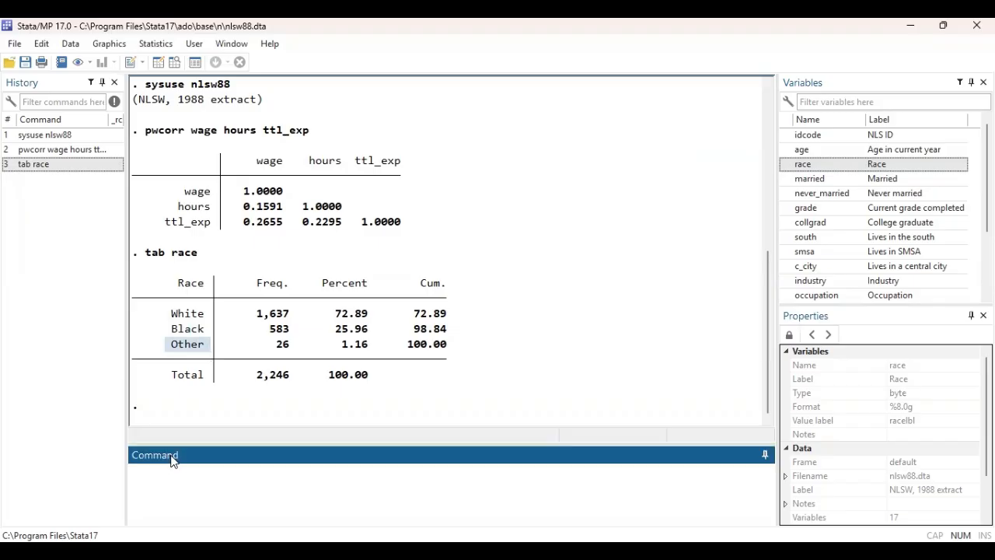
type("tab")
double_click(804, 179)
key("Return")
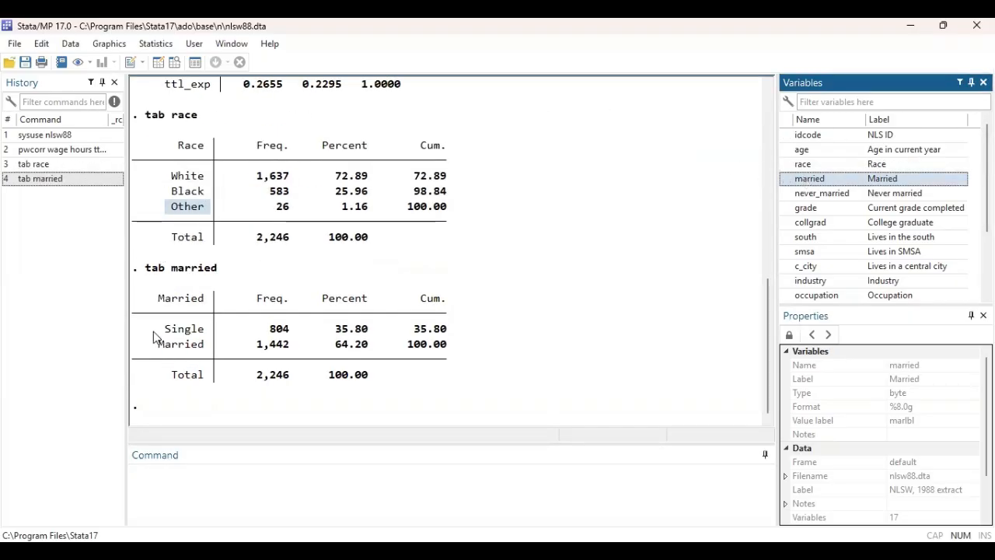
Examine the categories listed in the married and race frequency tables and compare the two variables.
mouse_move(154, 331)
left_mouse_down()
mouse_move(223, 342)
mouse_move(162, 340)
left_mouse_up()
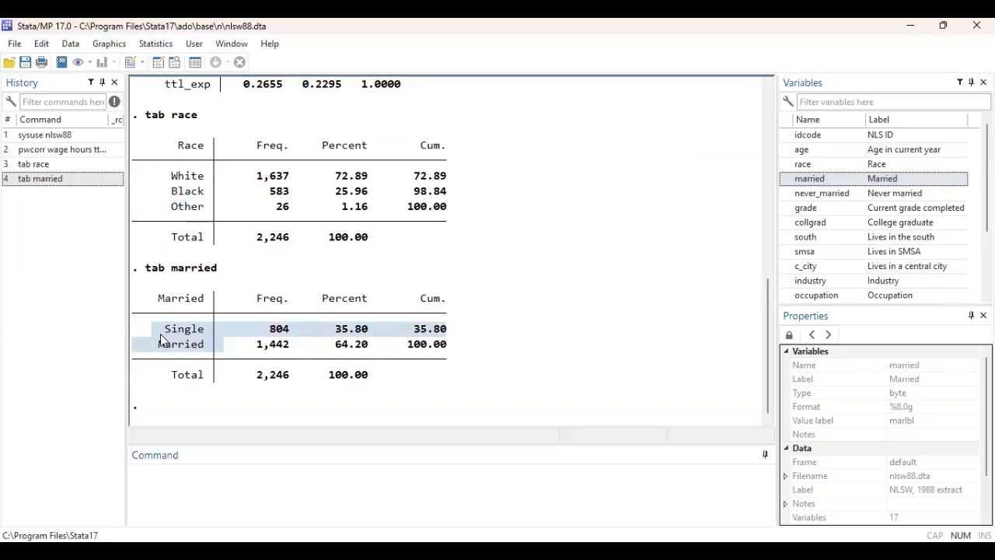
left_click(165, 335)
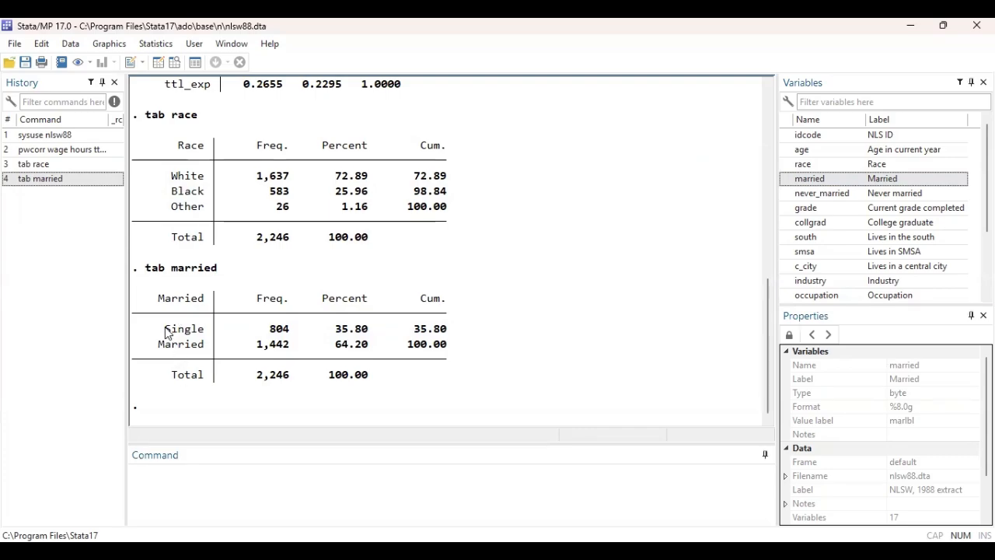
left_click_drag(165, 328, 207, 333)
left_click_drag(146, 347, 211, 353)
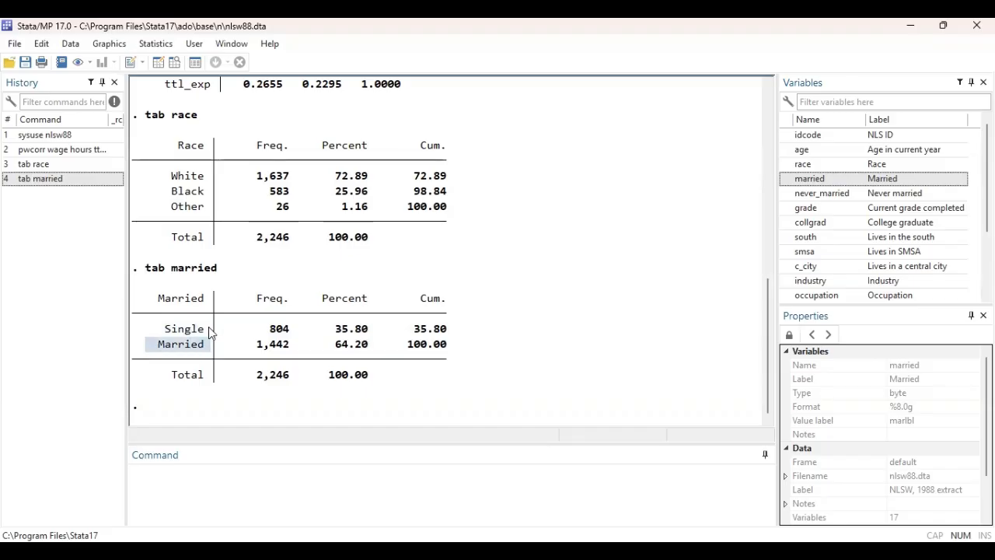
left_click_drag(170, 118, 194, 122)
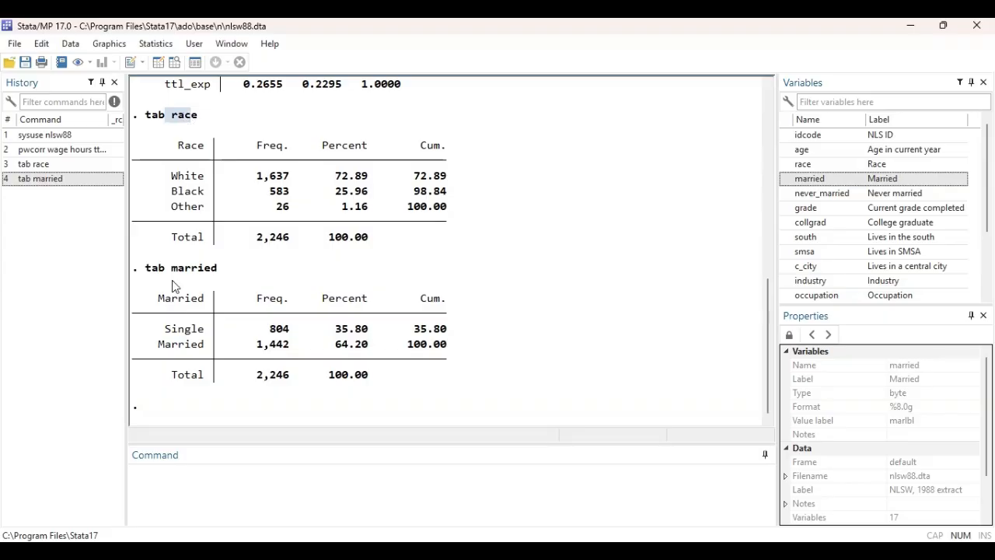
left_click_drag(172, 271, 223, 273)
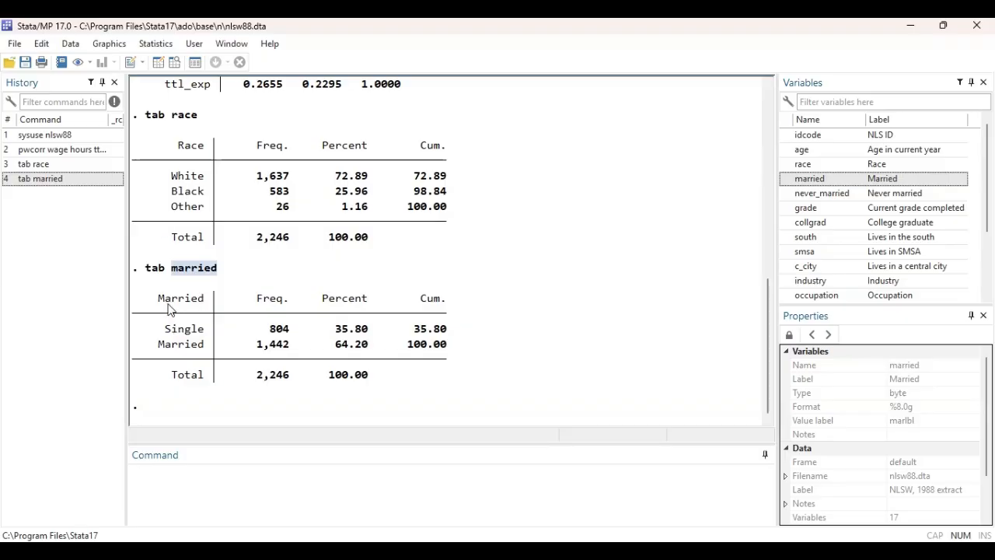
left_click_drag(166, 305, 216, 309)
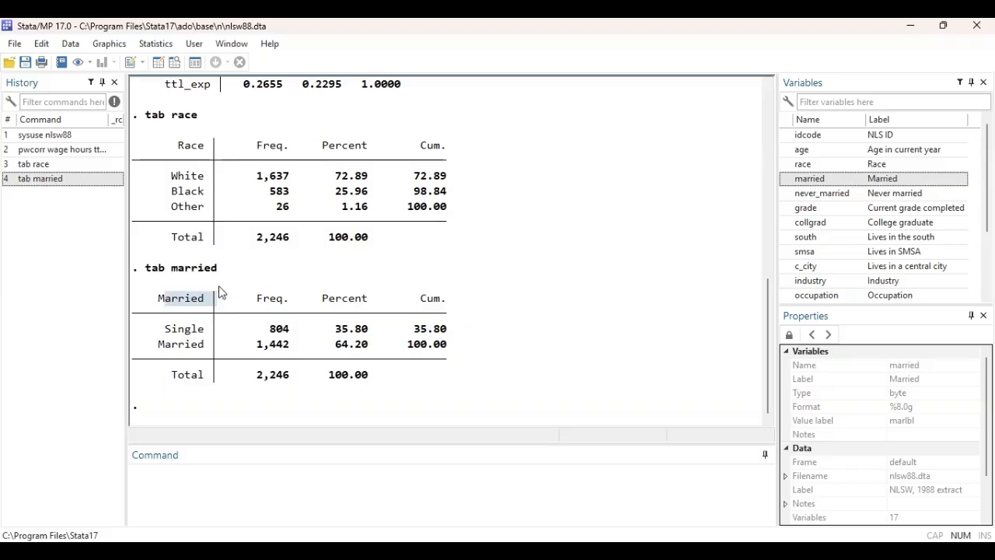
left_click_drag(174, 120, 192, 123)
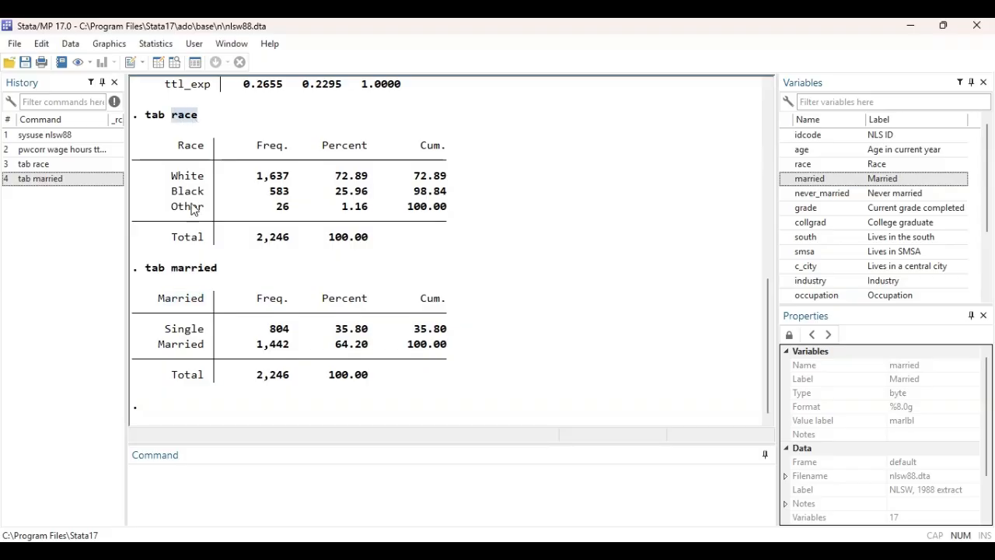
left_click_drag(172, 175, 211, 217)
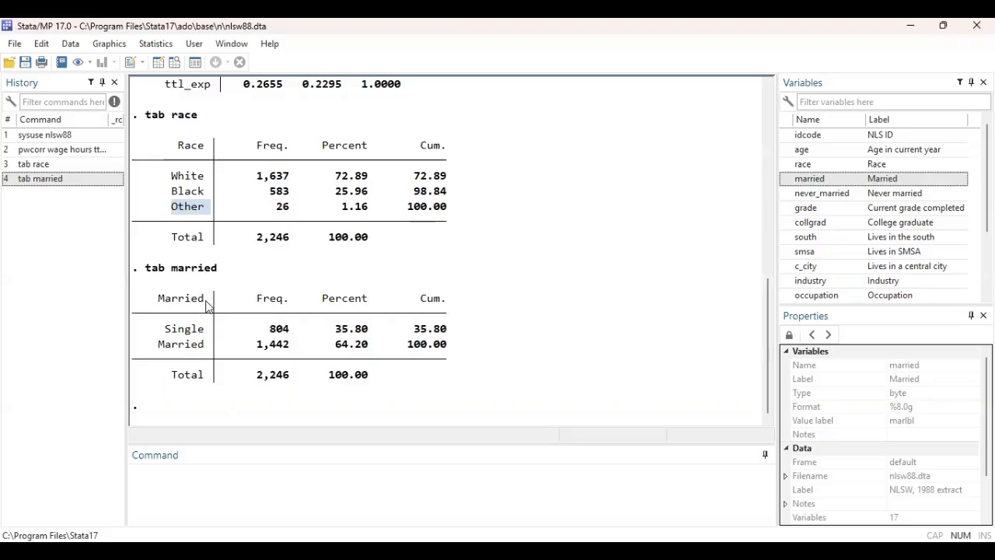
Cross-tabulate married by race with a Pearson chi-square test by running tab married race, chi2.
left_click(194, 476)
type("tab")
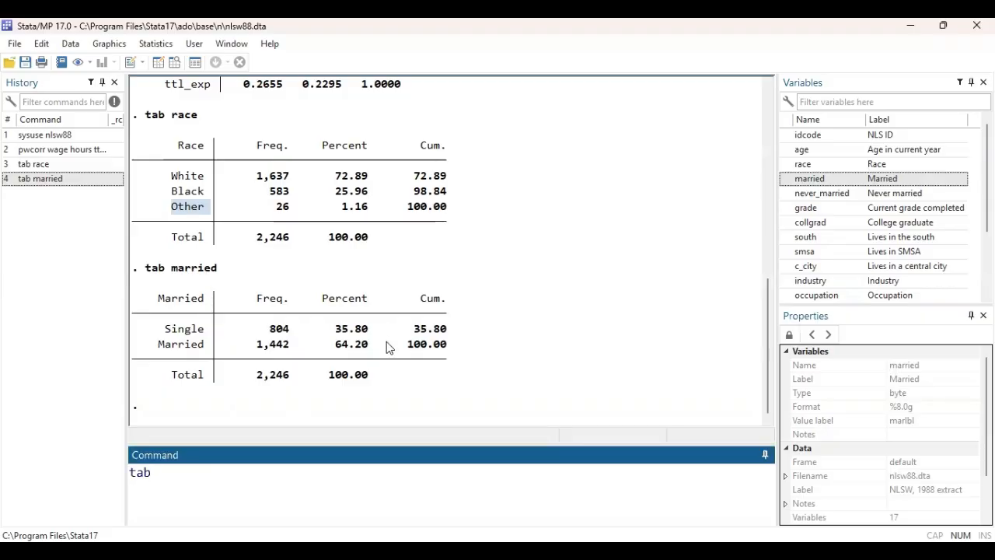
left_click(820, 181)
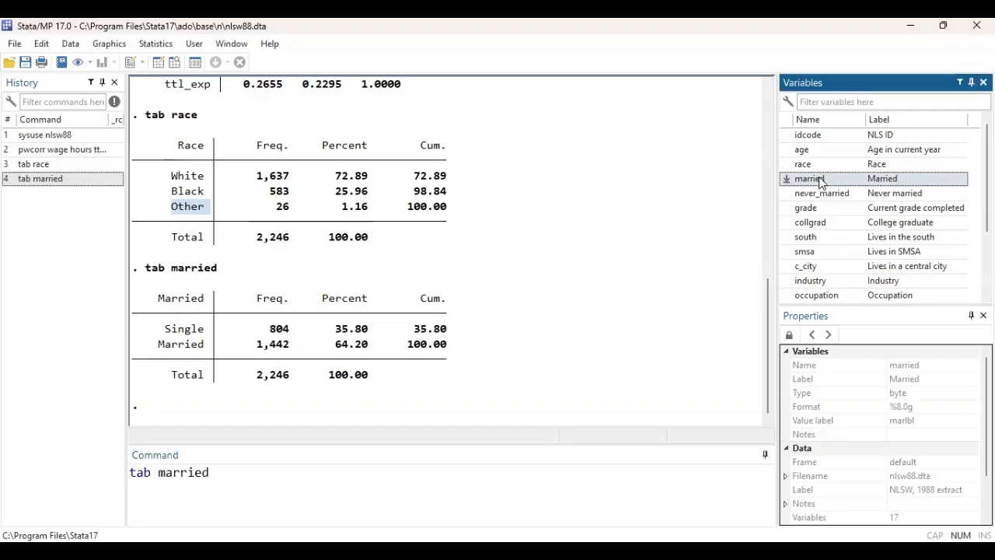
left_click(819, 165)
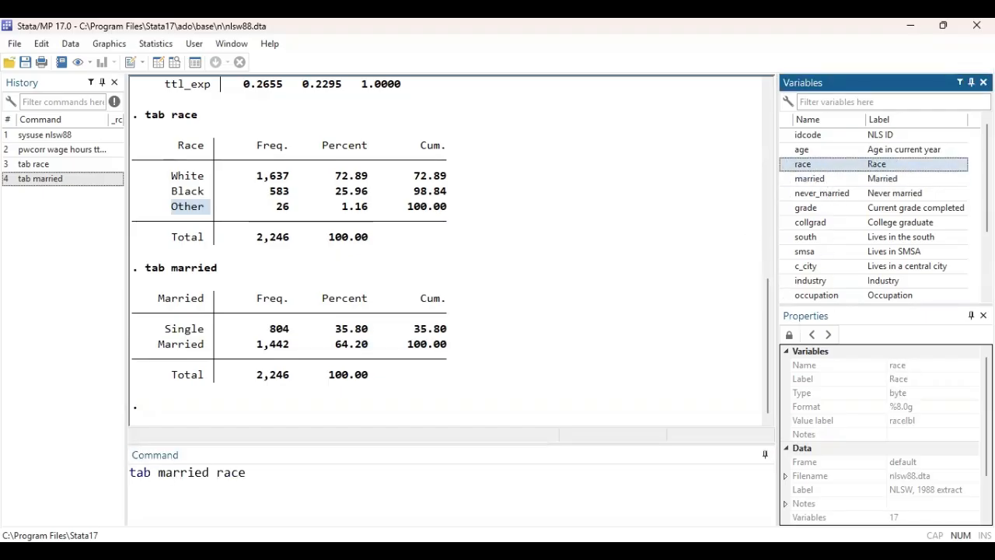
left_click(325, 477)
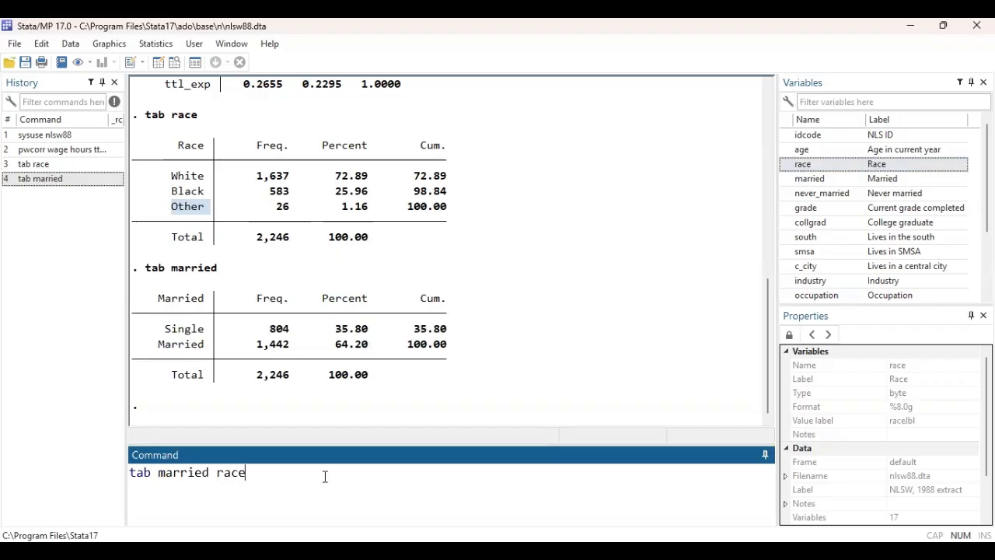
type(",")
key("Caps_Lock")
key("Caps_Lock")
type("chi2")
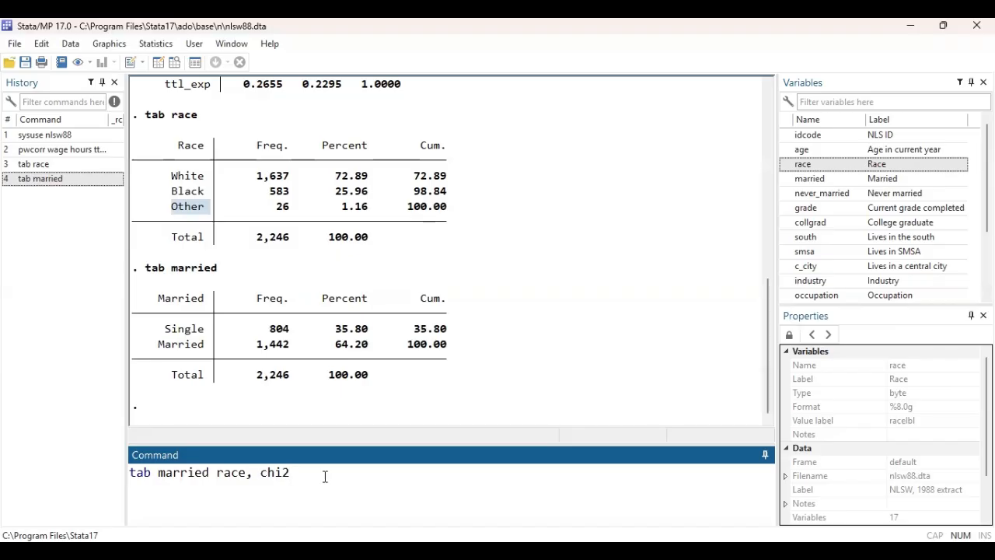
key("Return")
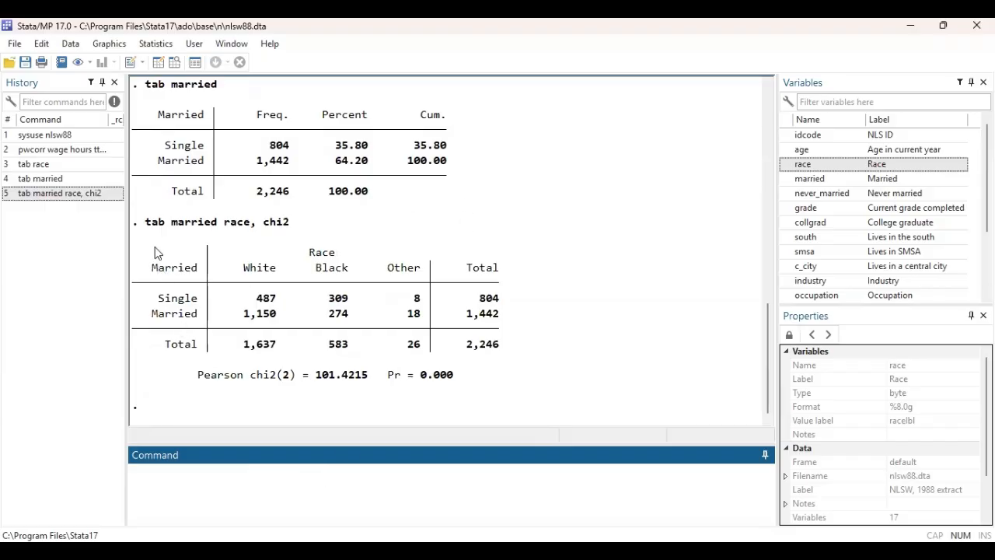
Examine the Single and Married counts for each race in the cross-tabulation, along with the chi-square p-value.
left_click(152, 267)
left_click_drag(153, 267, 510, 358)
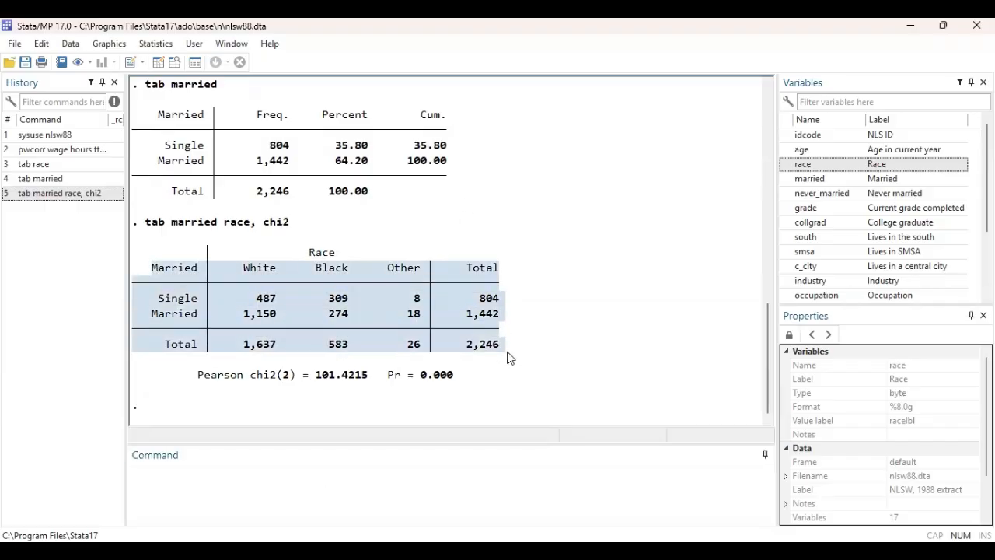
left_click(283, 311)
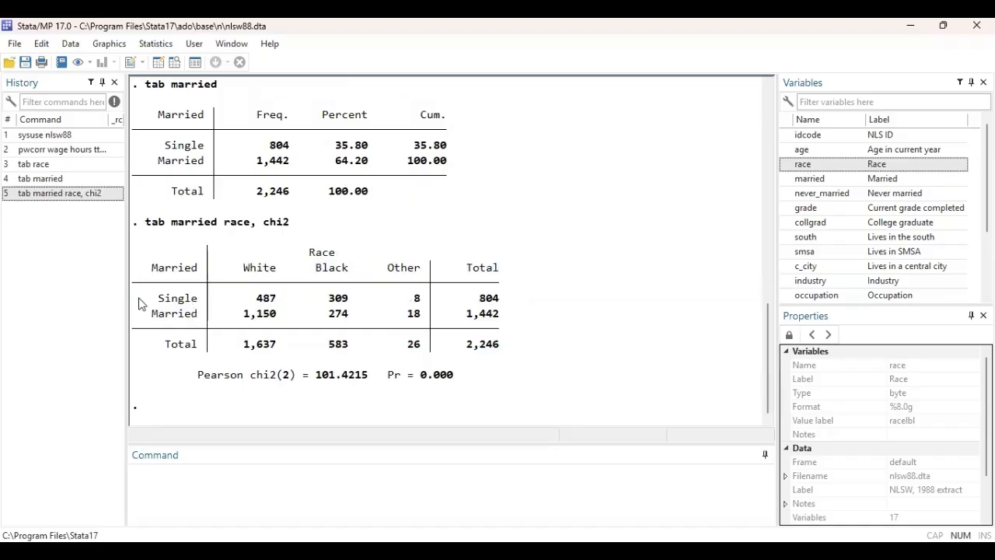
left_click_drag(140, 303, 202, 307)
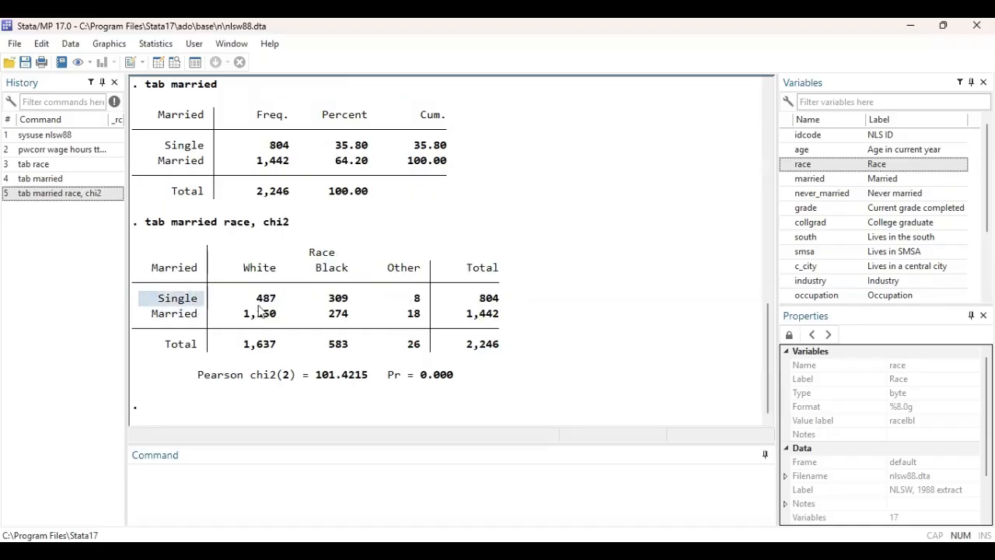
left_click_drag(251, 302, 279, 298)
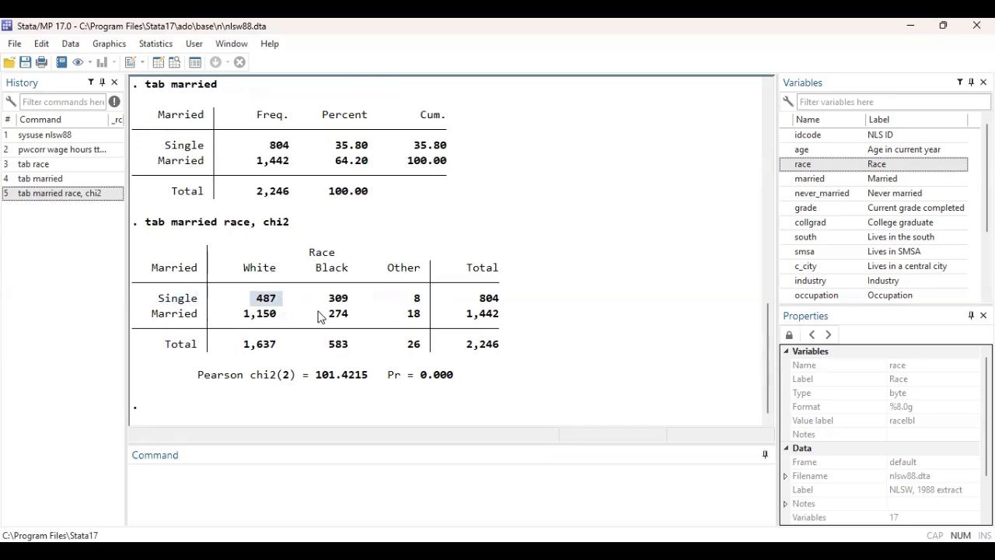
left_click_drag(324, 298, 450, 302)
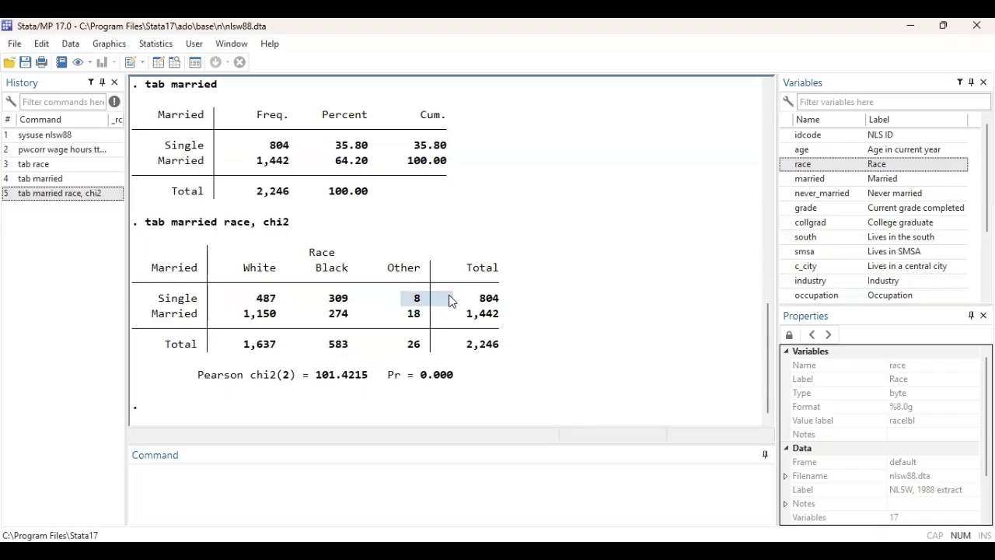
left_click_drag(146, 312, 426, 321)
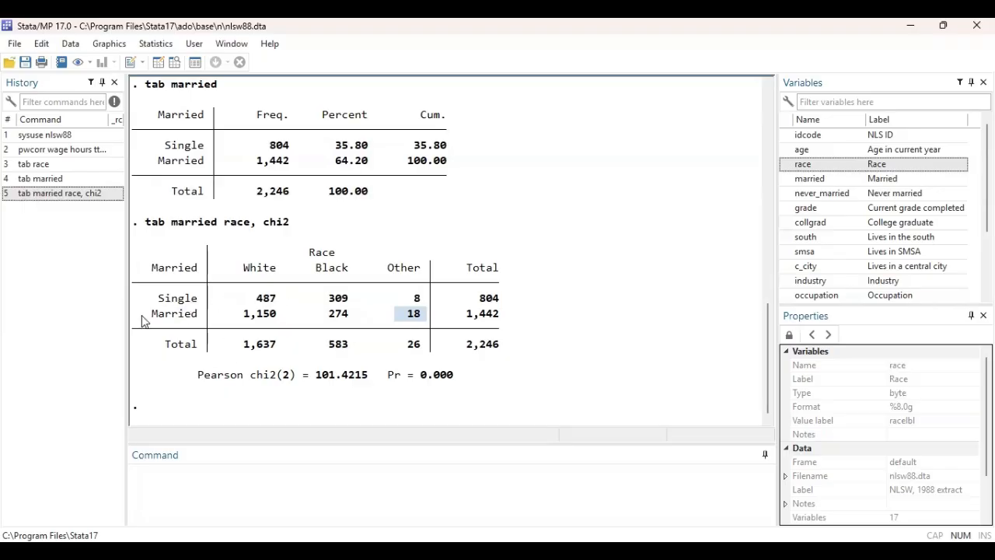
left_click_drag(141, 319, 284, 320)
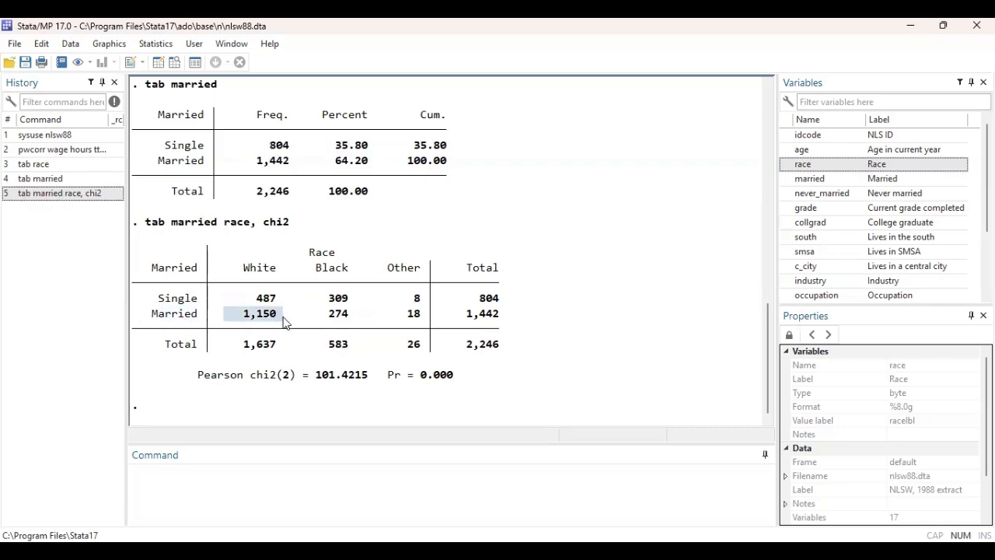
left_click_drag(384, 378, 460, 387)
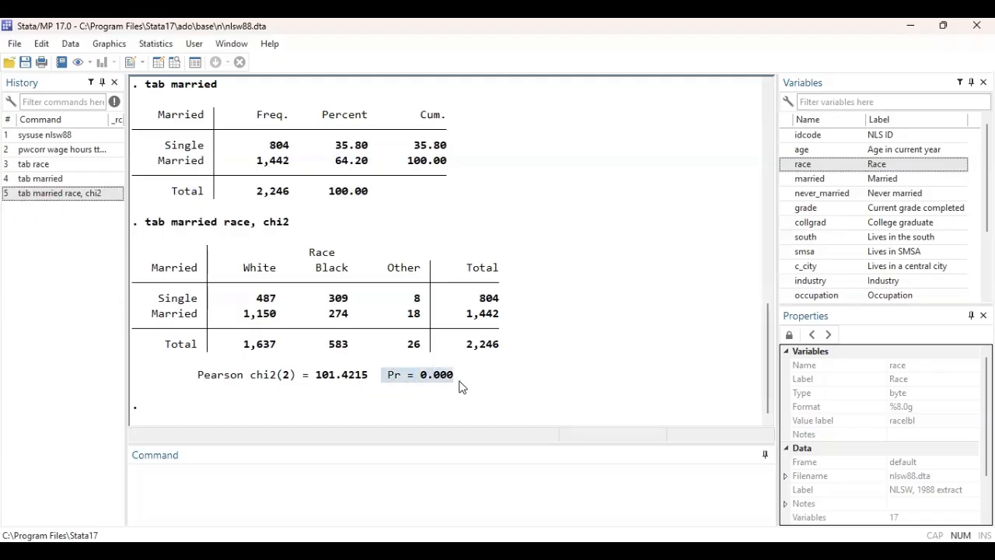
left_click(391, 380)
Write the note "P value (whether showing any significant relationship)" on the command line without running it.
left_click(235, 472)
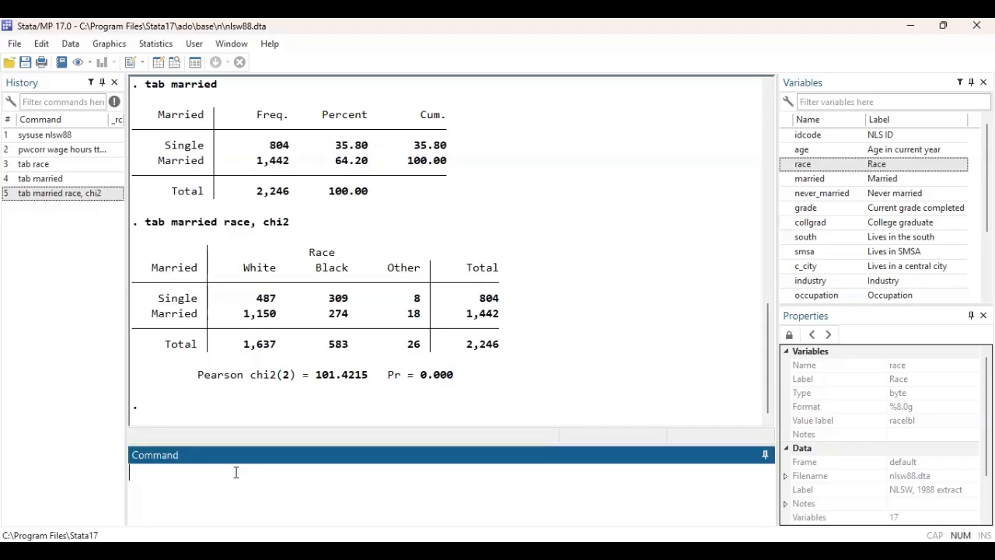
type("P value")
type("(whet")
type("her ")
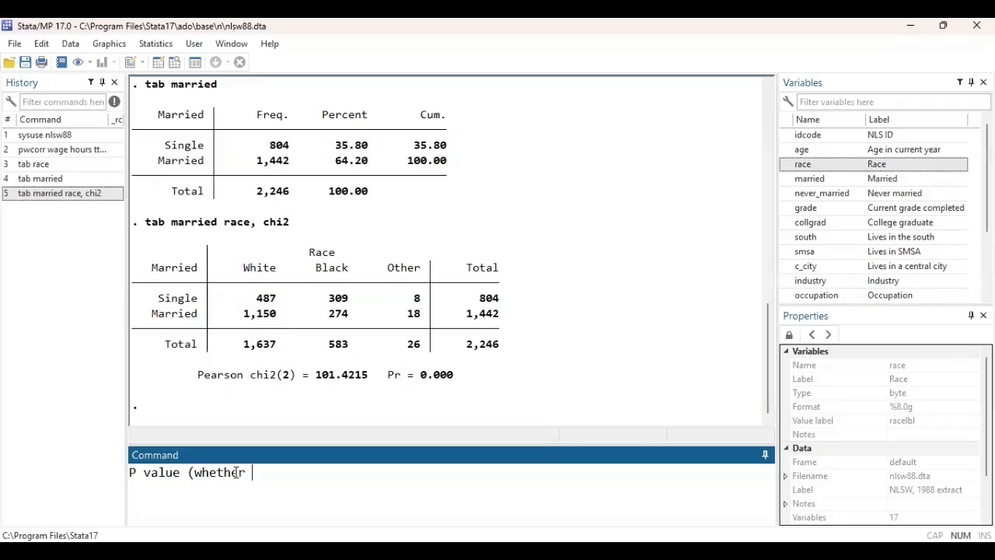
type("showing any")
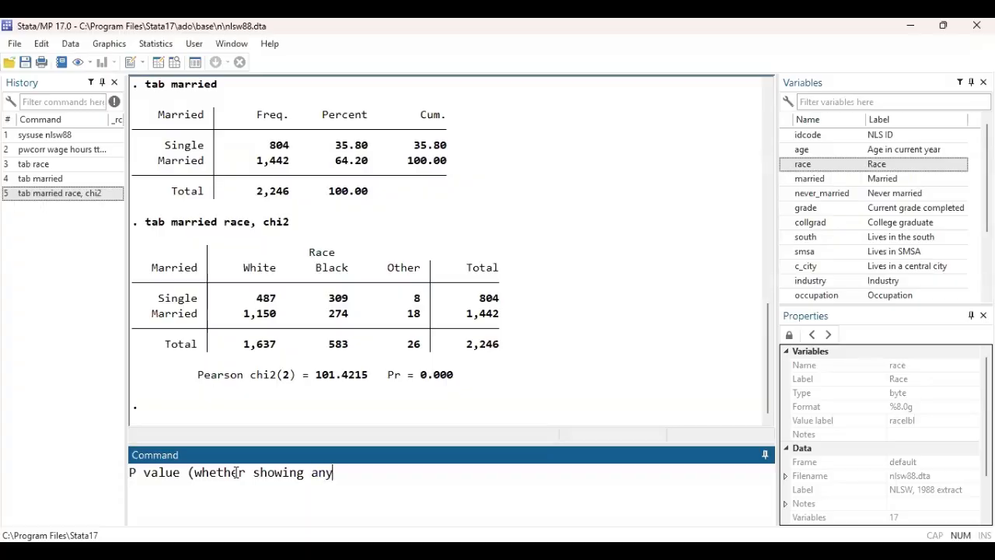
type(" significant ")
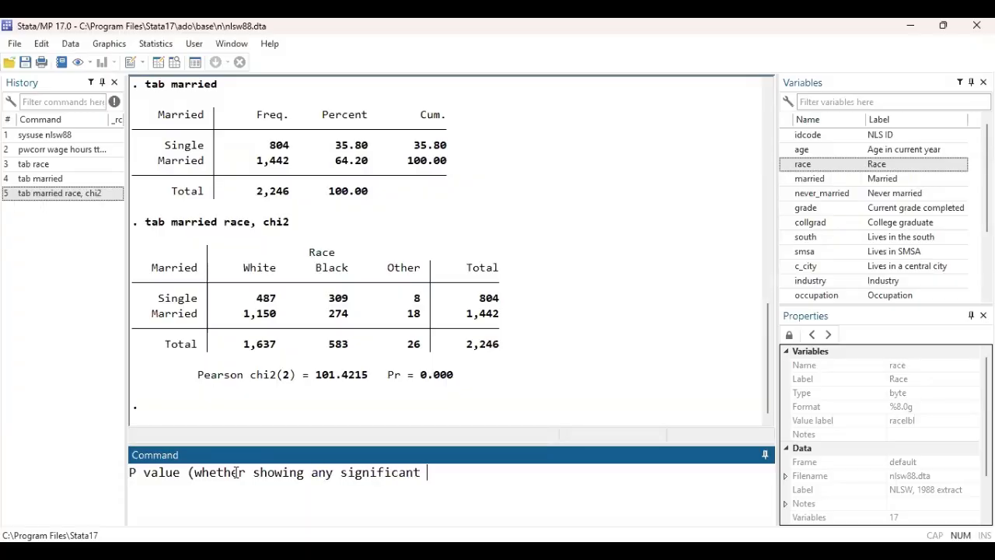
type("relationship)")
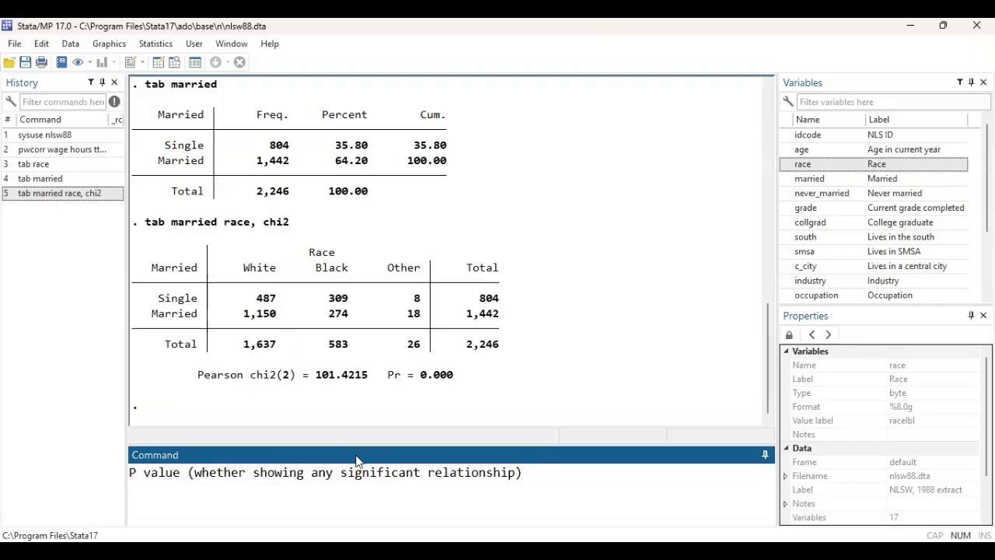
Replace the p-value note on the command line with "Null hypothesis; Alternative hypothesis".
left_click_drag(536, 475, 362, 472)
left_click_drag(283, 453, 89, 453)
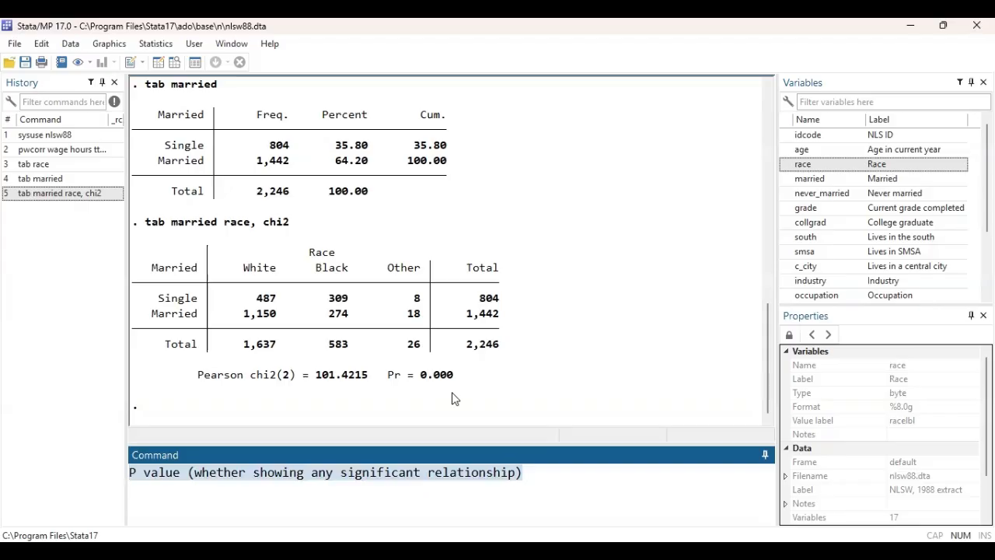
type("Null hyp")
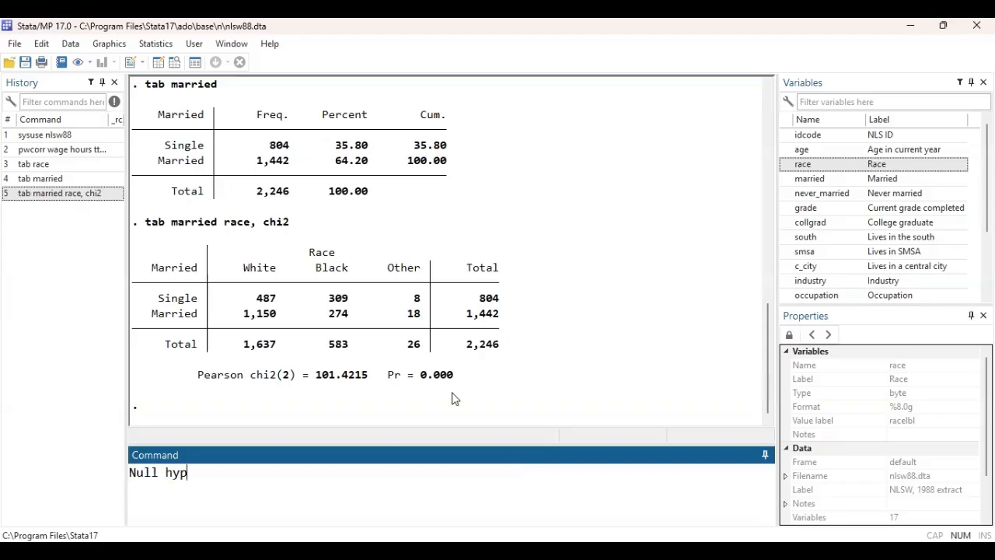
type("othesis; Alternat")
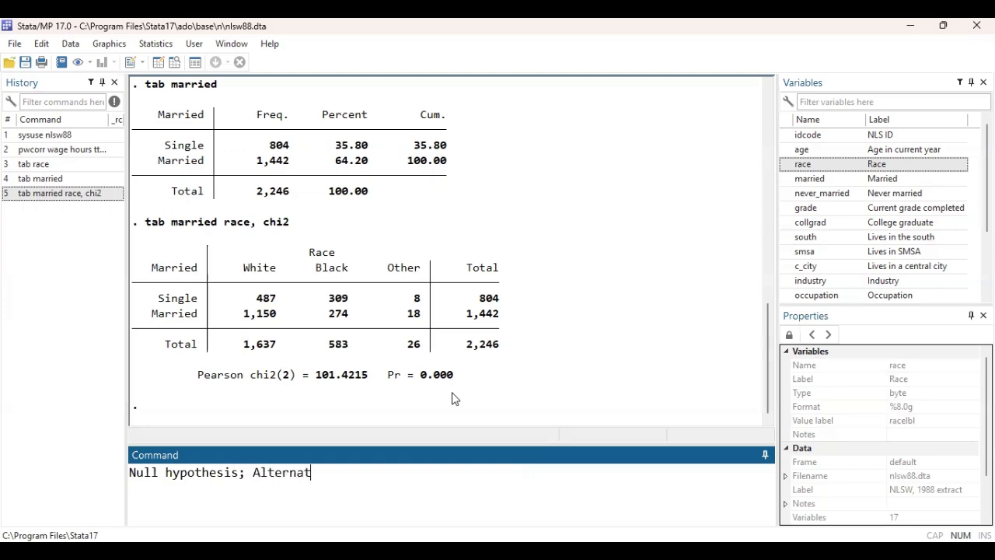
type("ive hypothesis")
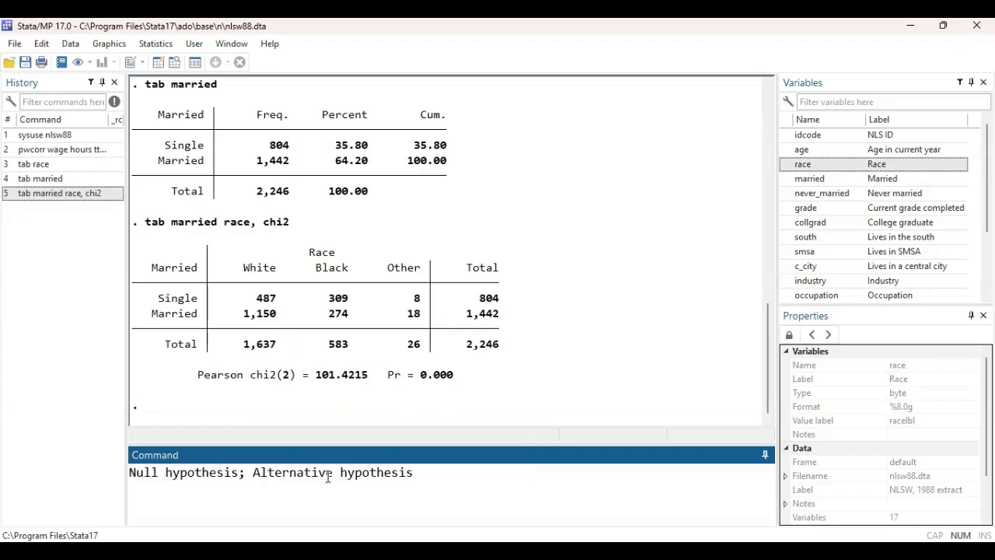
Review the null hypothesis and alternative hypothesis terms in the note against the chi-square result.
left_click_drag(254, 471, 410, 493)
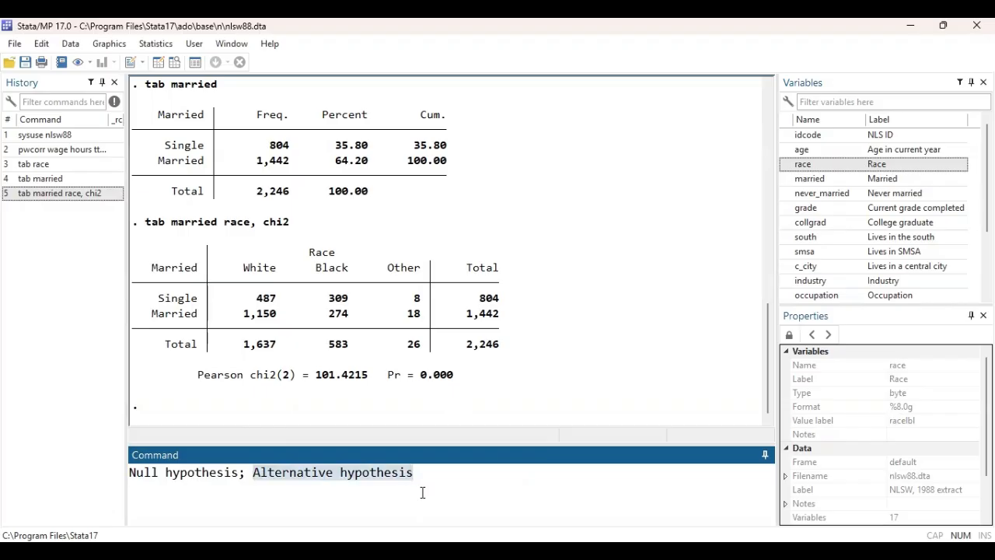
left_click(238, 471)
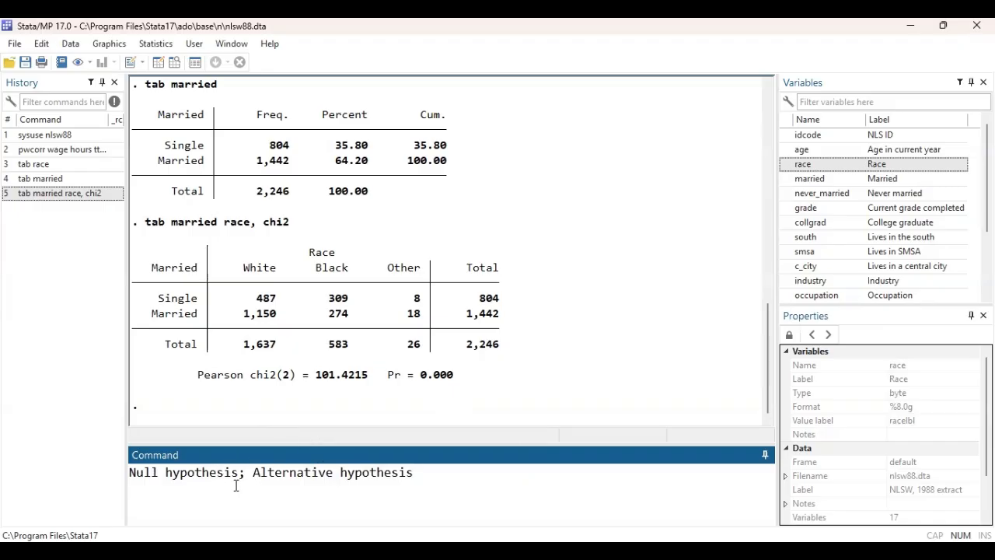
key("shift+End")
key("shift+Home")
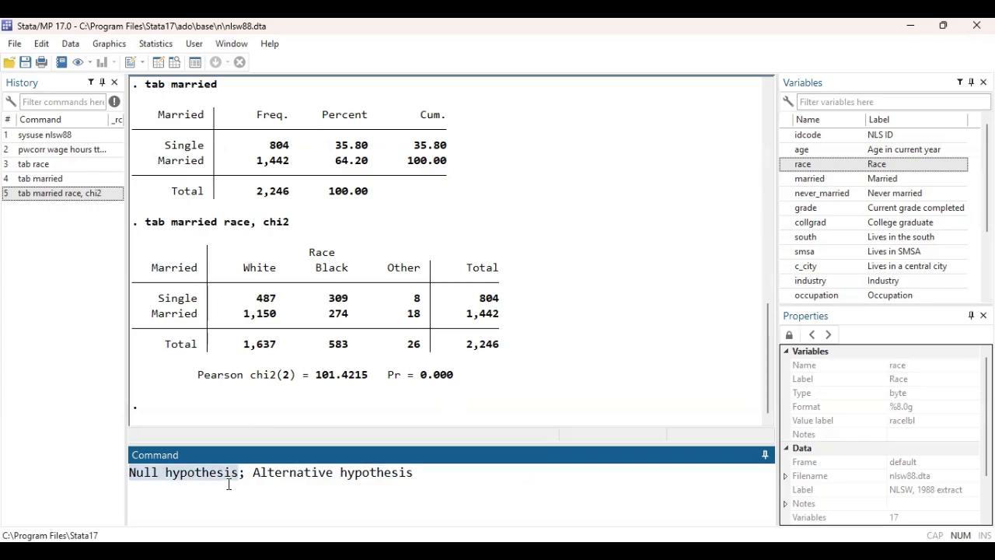
left_click_drag(246, 472, 131, 472)
left_click_drag(259, 472, 415, 472)
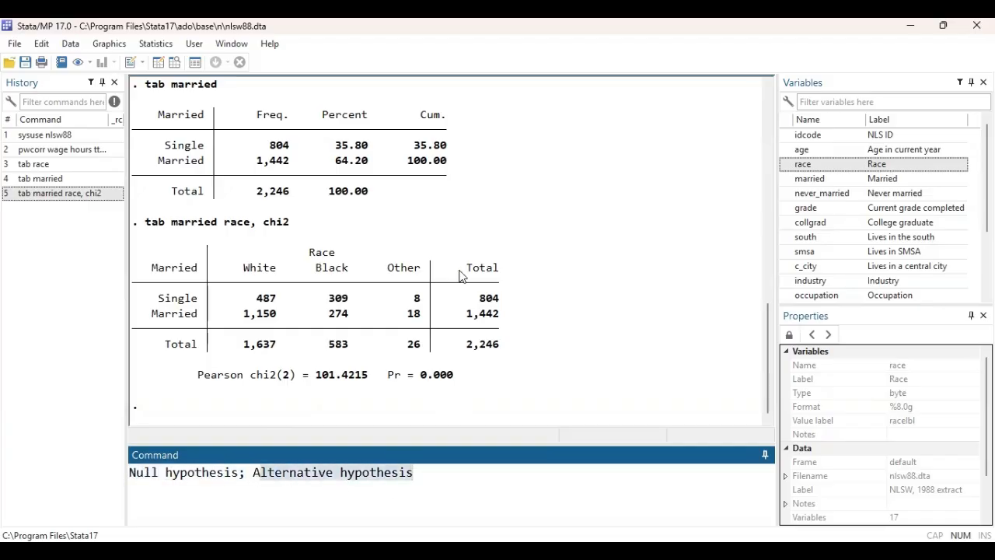
key("alt+Tab")
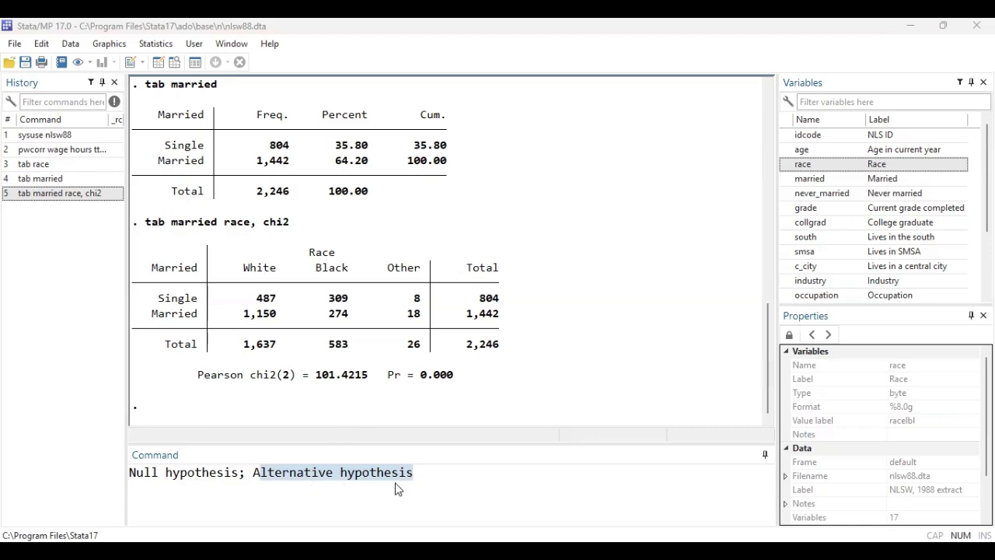
Add "(existing situation)" after "Null hypothesis" in the command-line note and compare it with the alternative hypothesis.
left_click(240, 472)
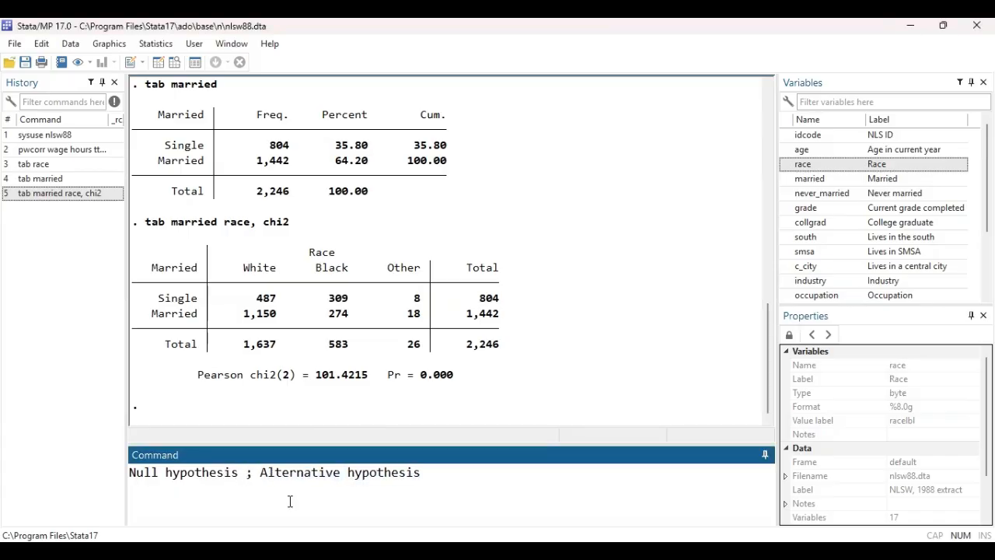
type("(existing s")
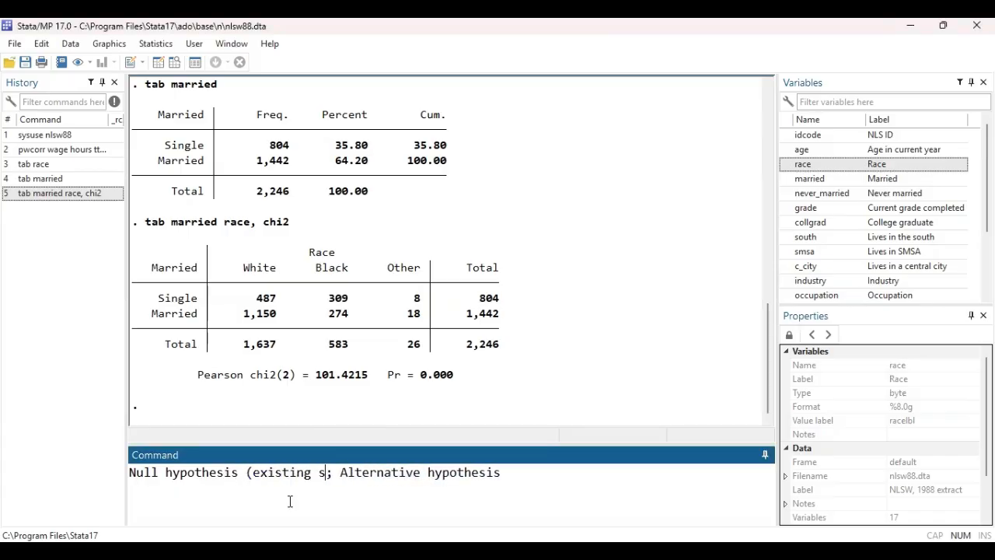
type("ituation)")
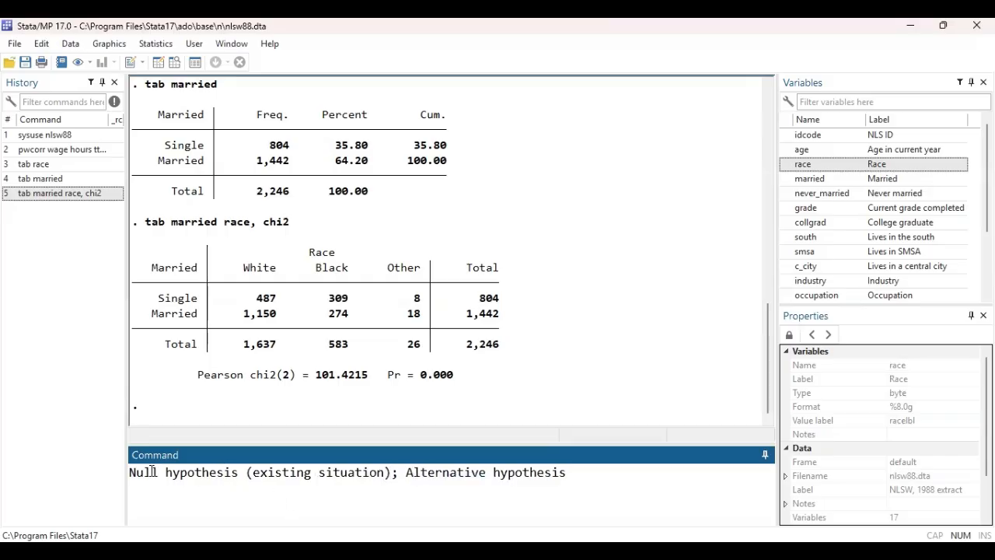
left_click_drag(131, 472, 567, 475)
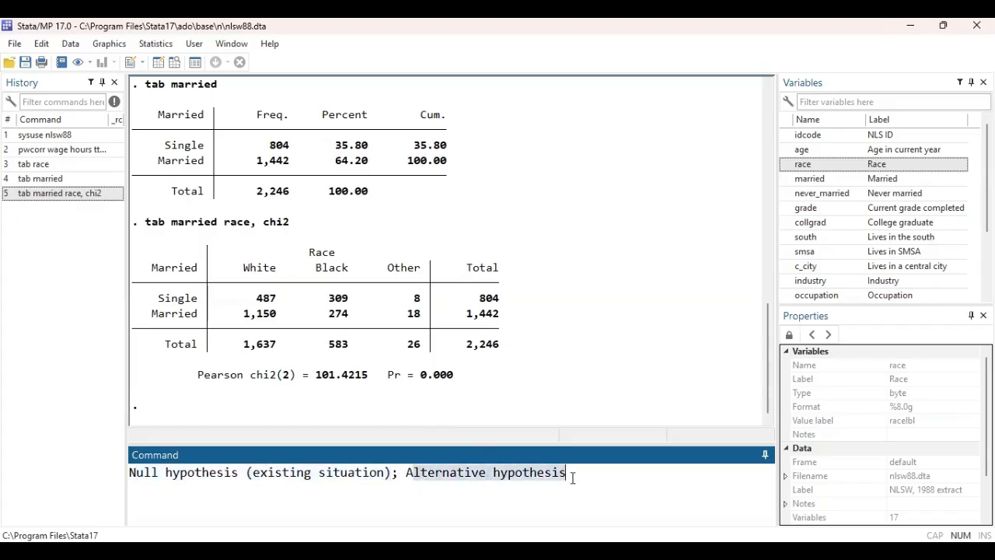
left_click(573, 477)
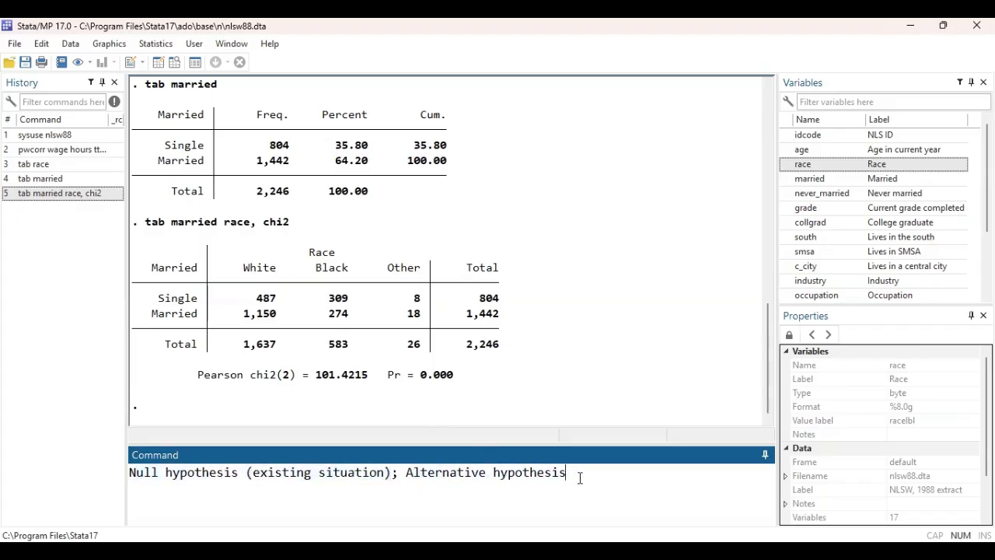
left_click_drag(575, 474, 130, 470)
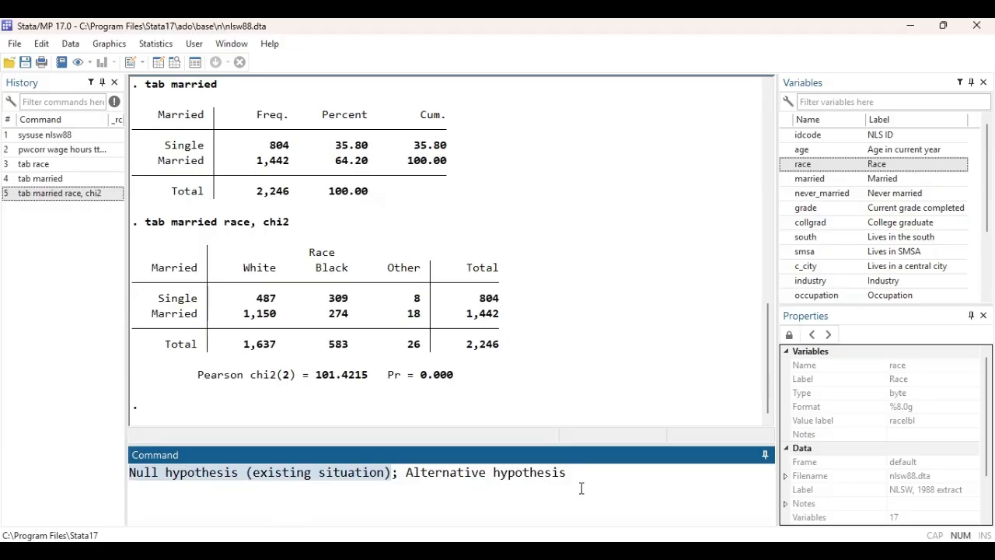
left_click(560, 473)
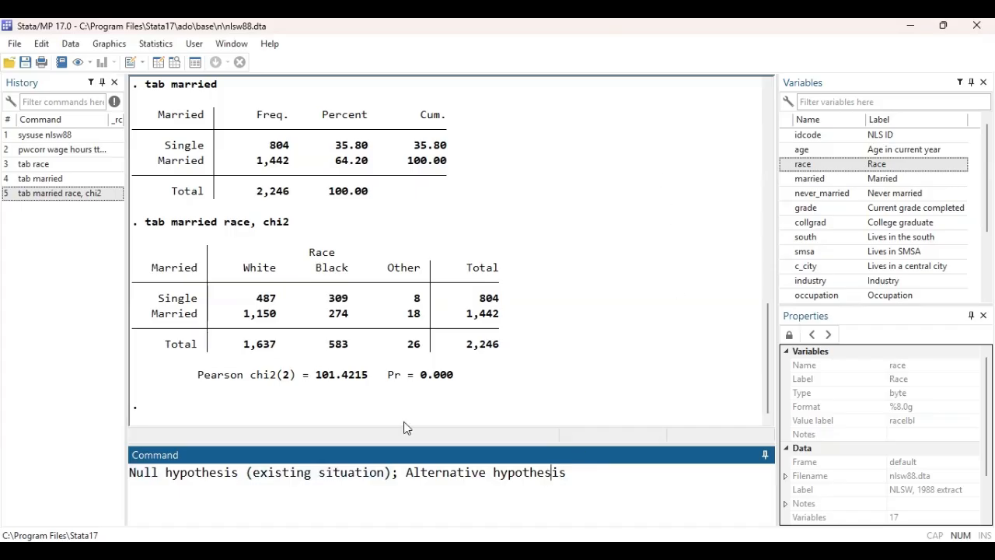
Compare the chi-square p-value with the null hypothesis and alternative hypothesis terms in the command-line note.
left_click_drag(453, 376, 405, 381)
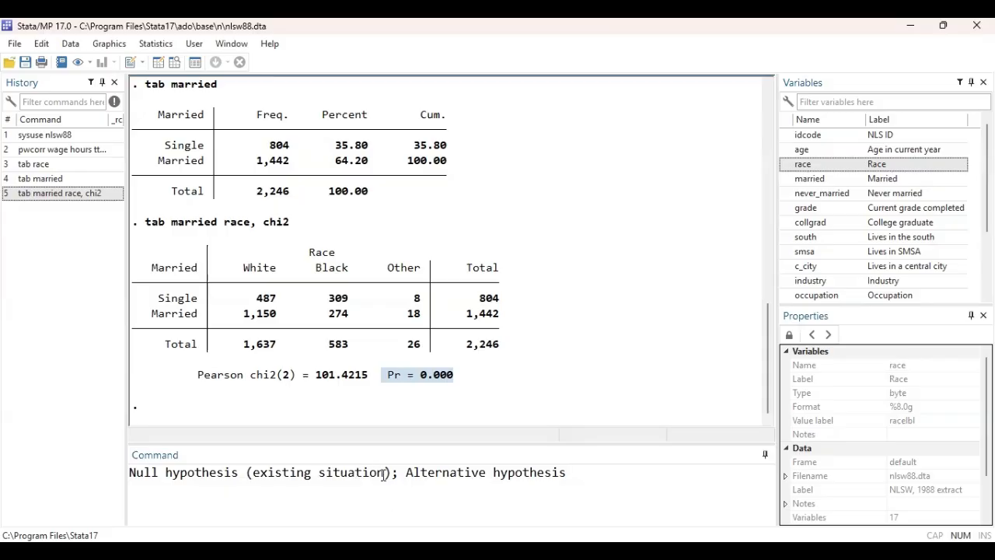
left_click_drag(390, 472, 137, 472)
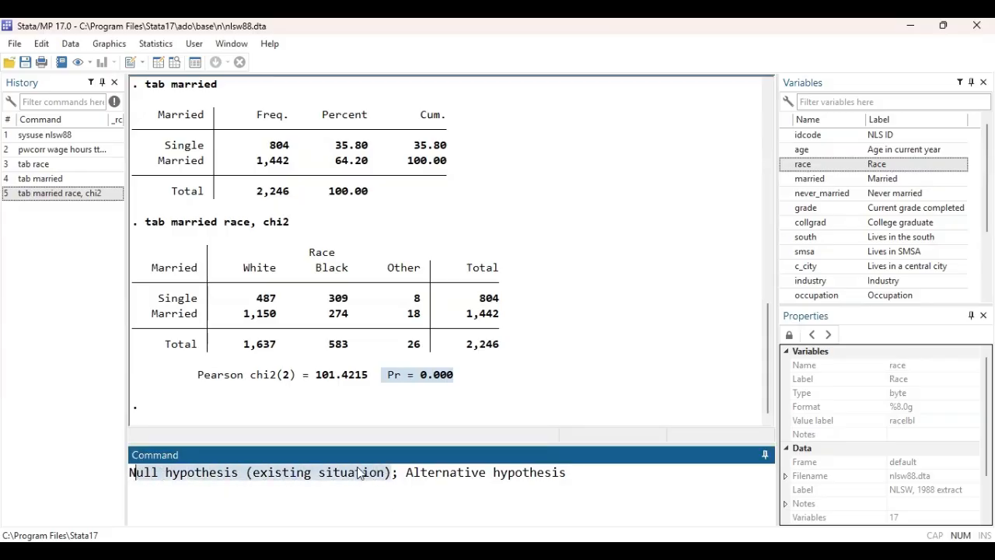
left_click_drag(401, 472, 131, 472)
left_click(595, 472)
left_click(283, 484)
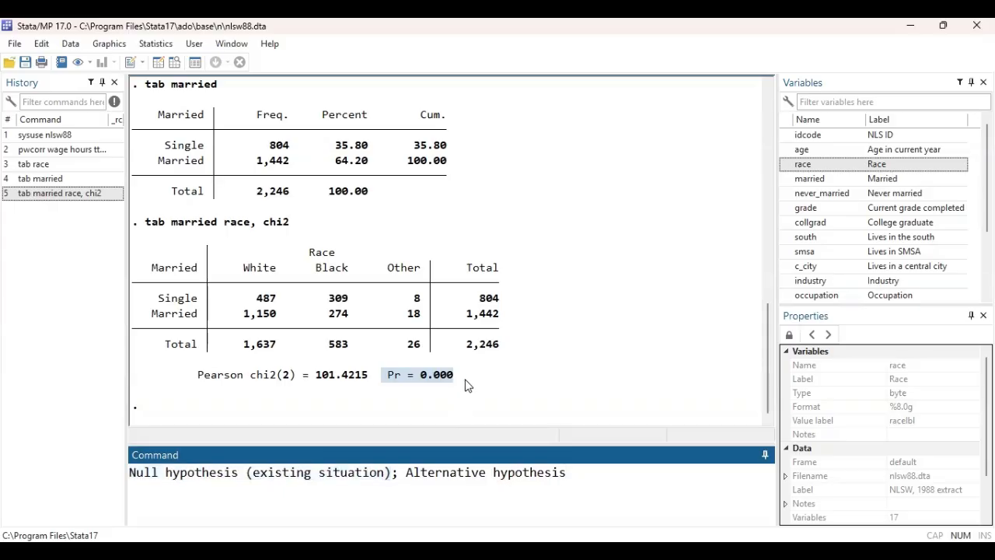
left_click_drag(462, 377, 391, 382)
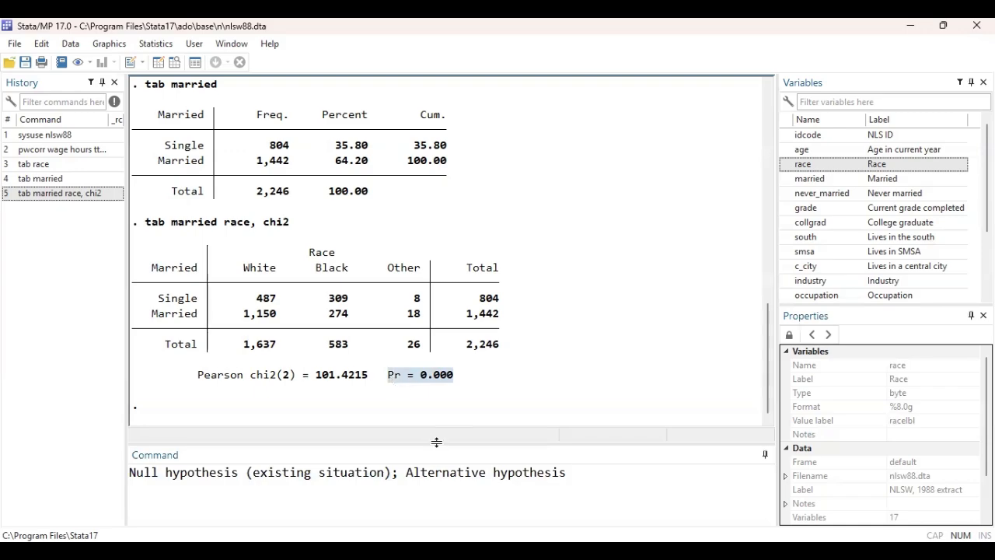
Replace the hypothesis note with "1 percent, 5 percent, 10 percent", and clear it once each significance level has been reviewed.
left_click_drag(583, 472, 122, 423)
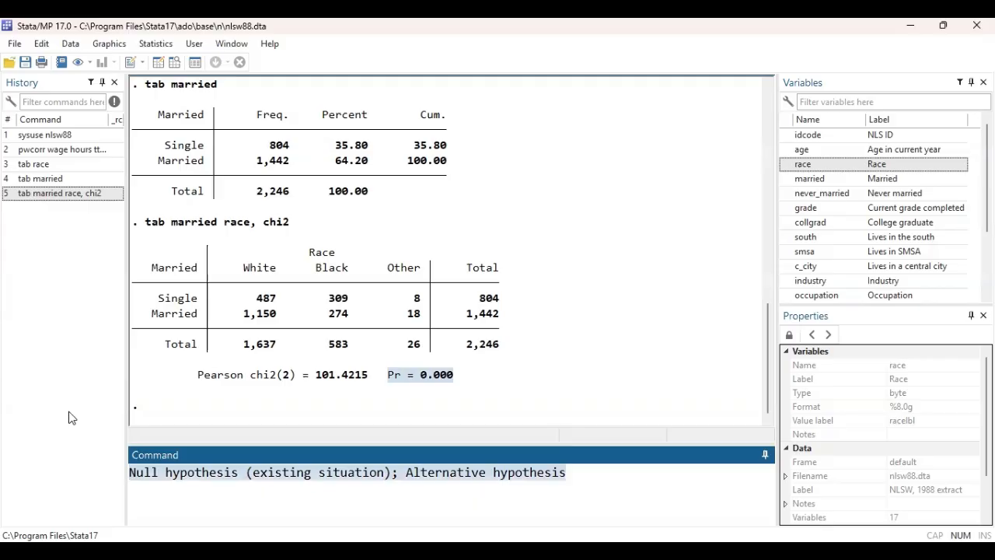
type("1 percent, ")
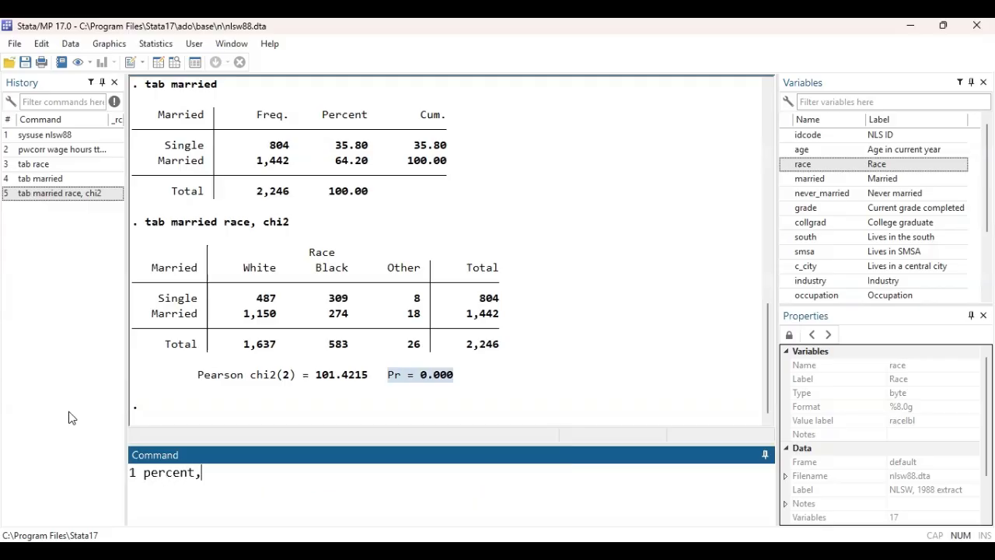
type("5 percent, 10 percent")
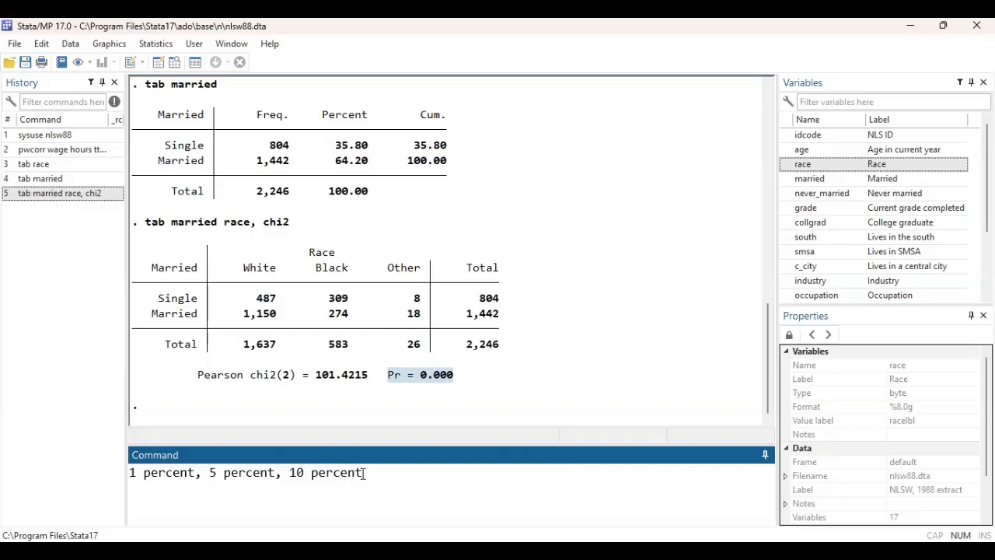
left_click_drag(194, 473, 116, 477)
left_click_drag(213, 472, 275, 482)
left_click_drag(293, 482, 370, 483)
left_click_drag(371, 468, 120, 449)
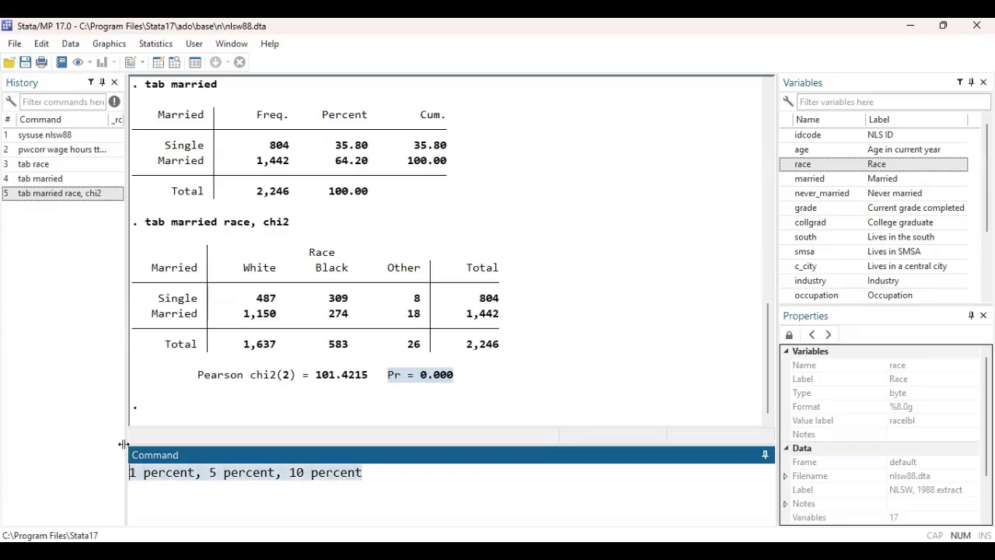
key("BackSpace")
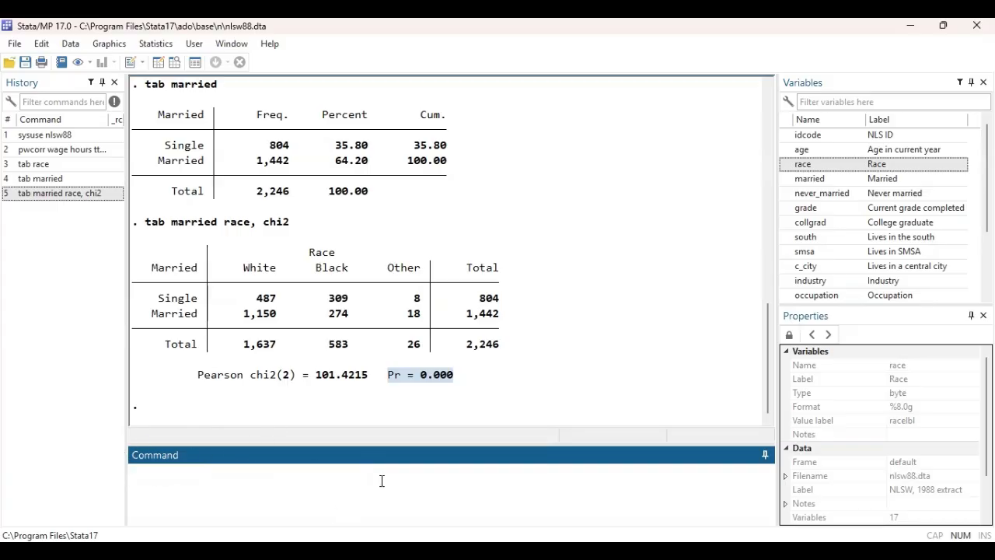
Examine the Pr value of the Pearson chi-square test of married and race.
left_click_drag(455, 375, 392, 379)
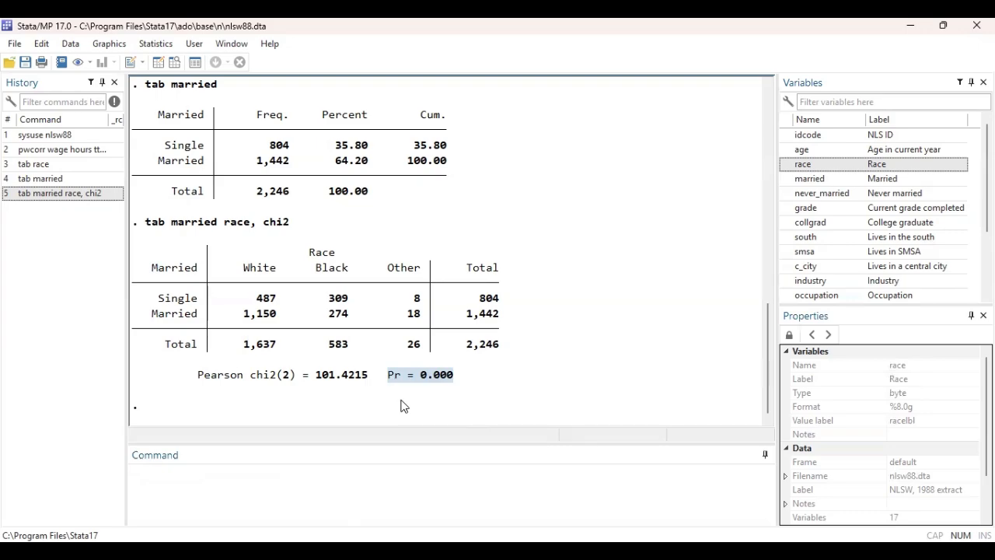
key("alt+Tab")
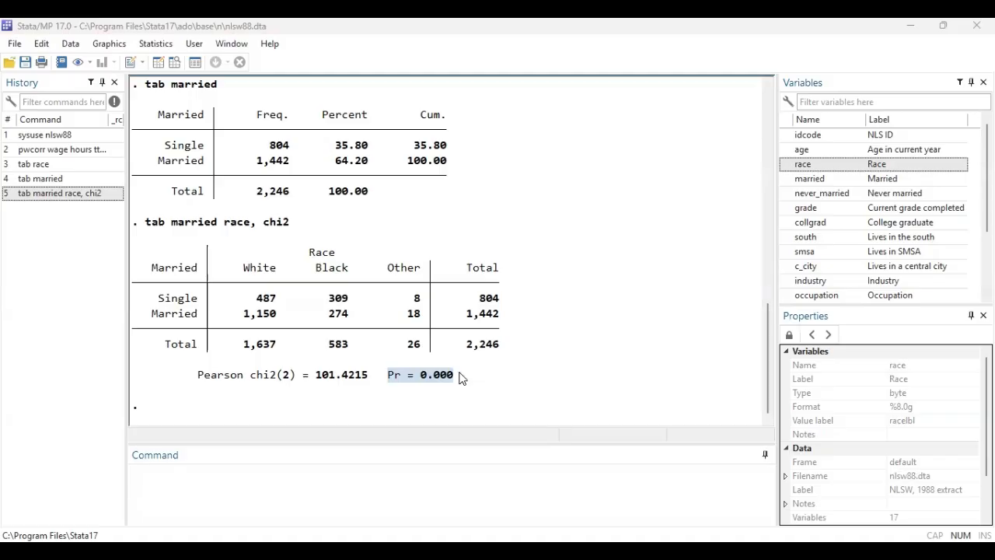
left_click_drag(459, 373, 391, 373)
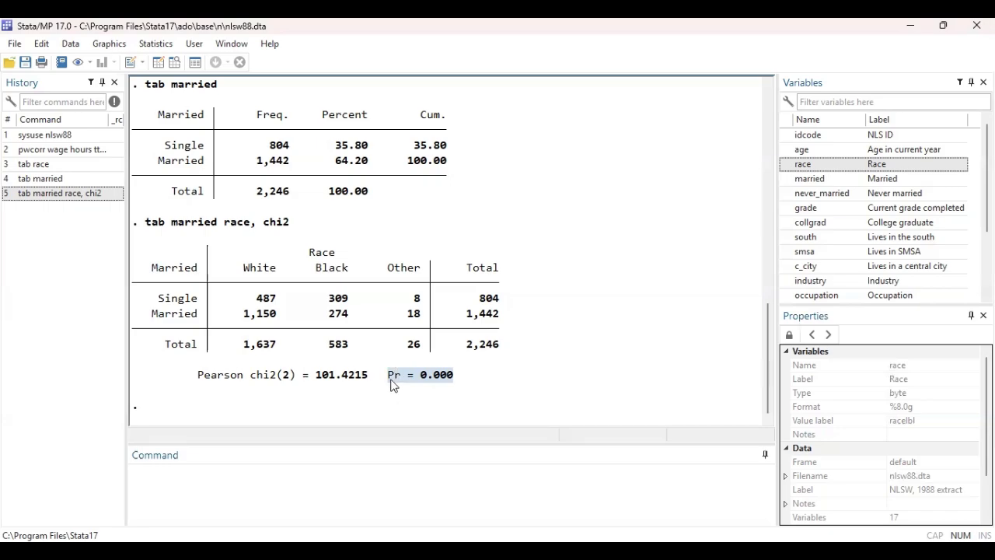
left_click(388, 378)
left_click_drag(376, 376, 454, 387)
left_click(475, 24)
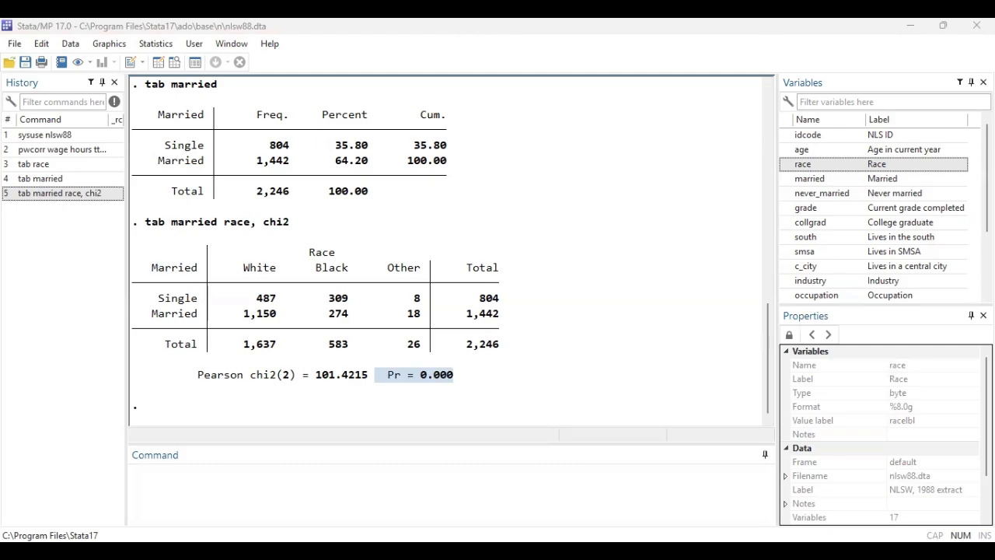
left_click_drag(382, 374, 451, 381)
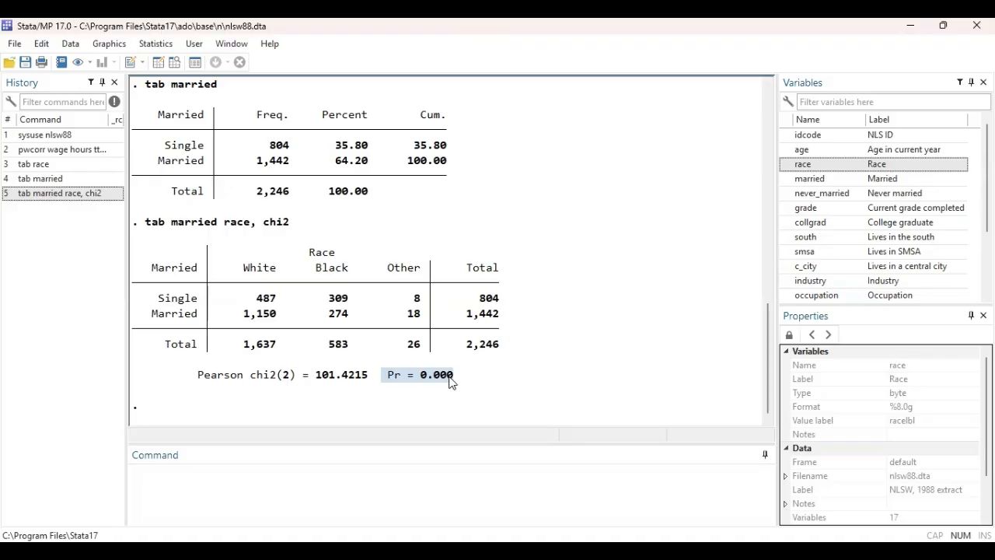
Write the note "p = < 0.05 = Null hypothesis is rejected" on the command line without running it.
left_click(262, 480)
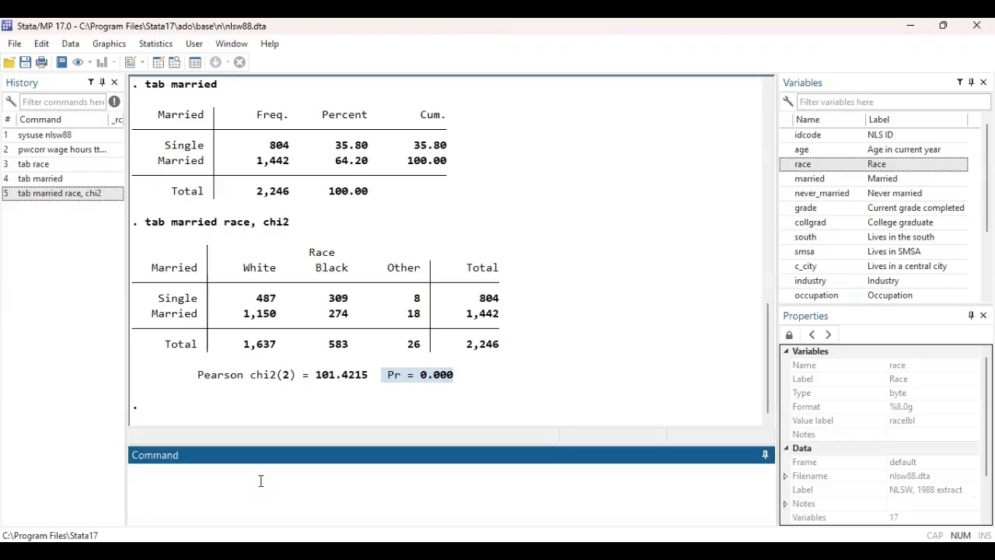
type("p = ")
type("0.05 ")
type("<")
type(" =")
key("BackSpace")
key("Left")
key("Left")
key("Left")
key("Left")
key("Left")
type("<")
key("Right")
key("Right")
key("Right")
key("Right")
key("Right")
key("Right")
key("Right")
key("Right")
type("Null hypothesis")
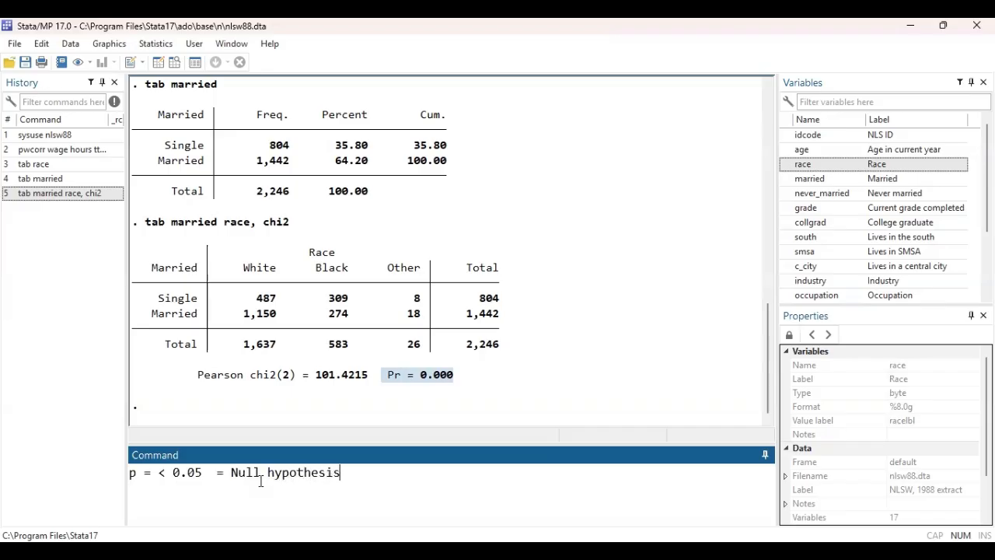
type(" is rejected")
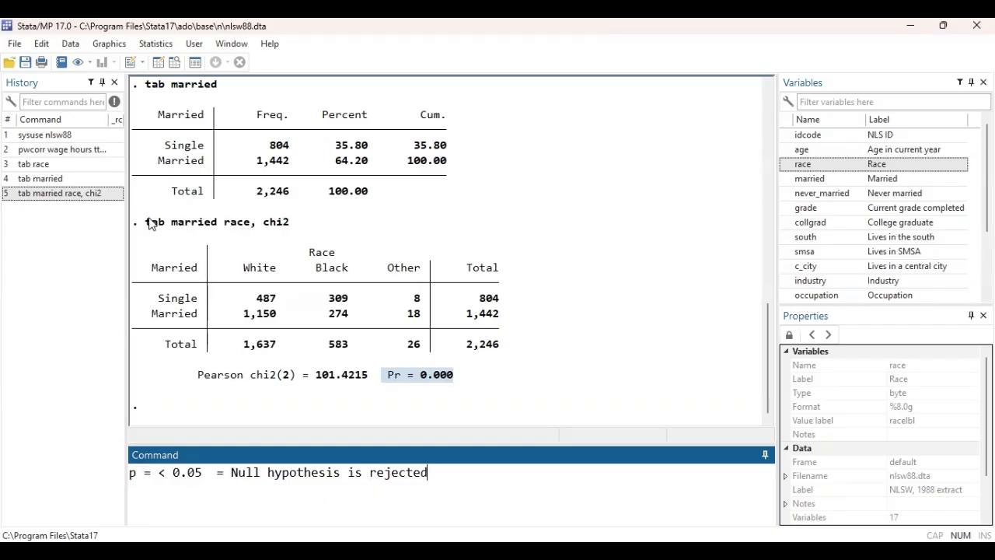
Review the married and race variables and chi2 option in the tabulate command together with the test's p-value.
left_click_drag(146, 223, 249, 227)
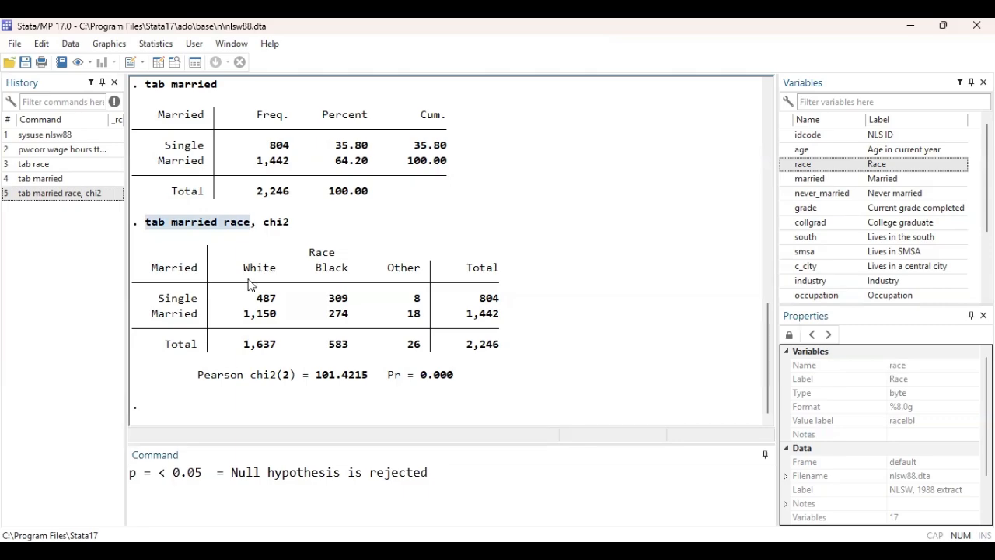
left_click_drag(290, 225, 264, 228)
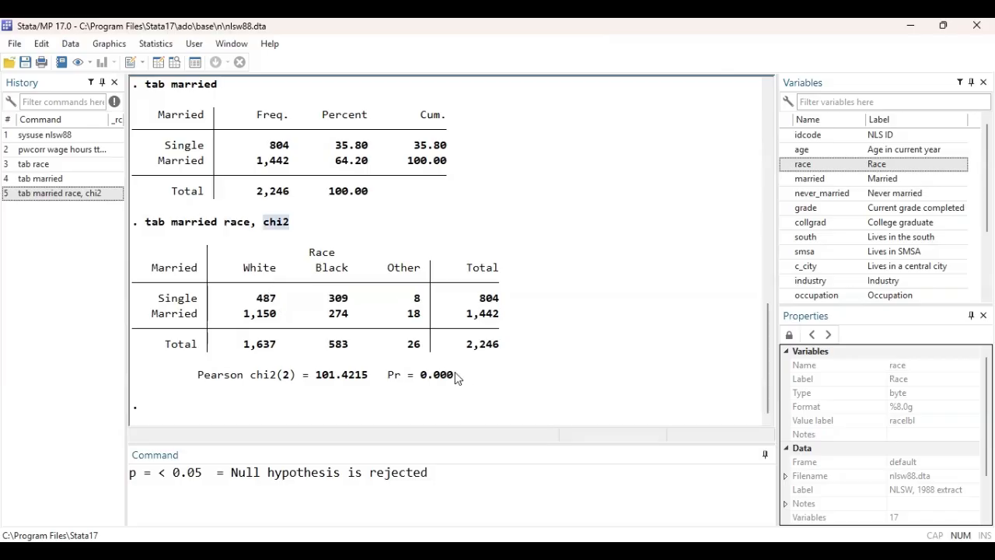
left_click_drag(457, 378, 391, 380)
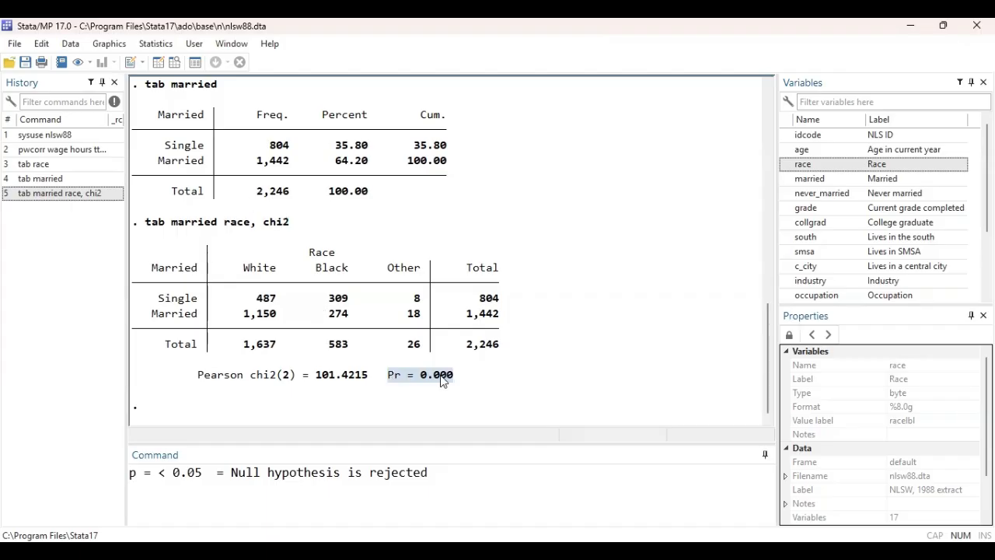
left_click_drag(407, 379, 455, 381)
Replace the note with "Null: There is no relationship between married and race, Alternative: There is relationship between married and race".
left_click_drag(445, 472, 137, 447)
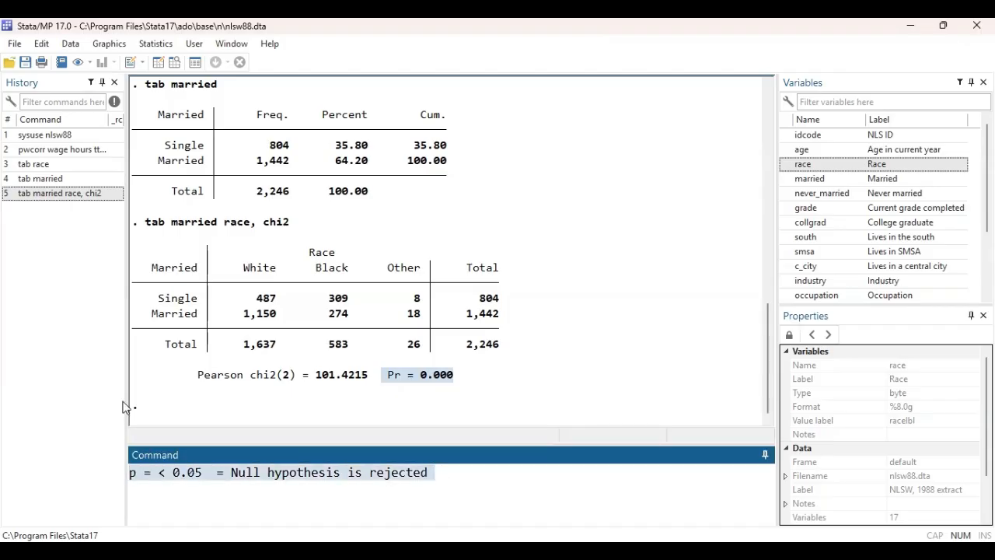
type("Null: ")
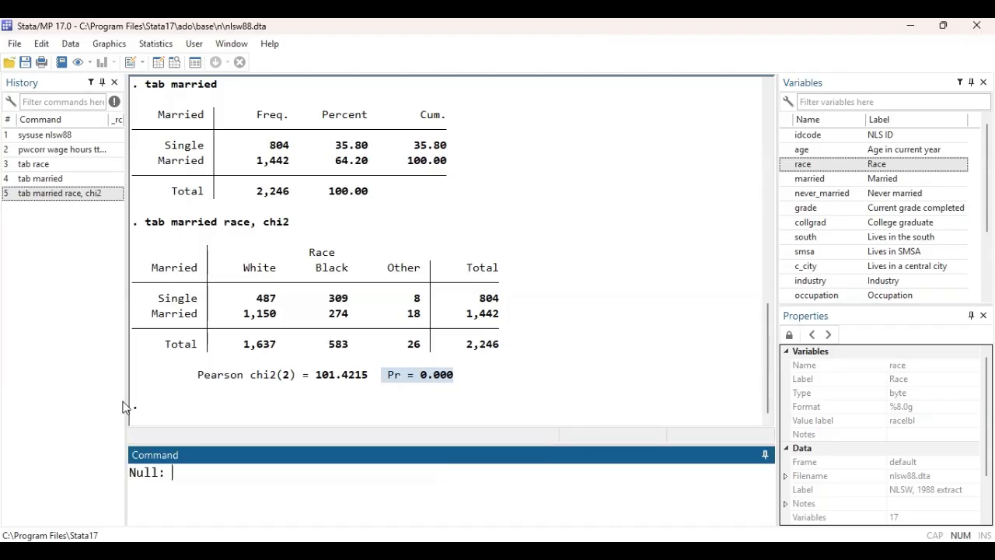
type("There is no re")
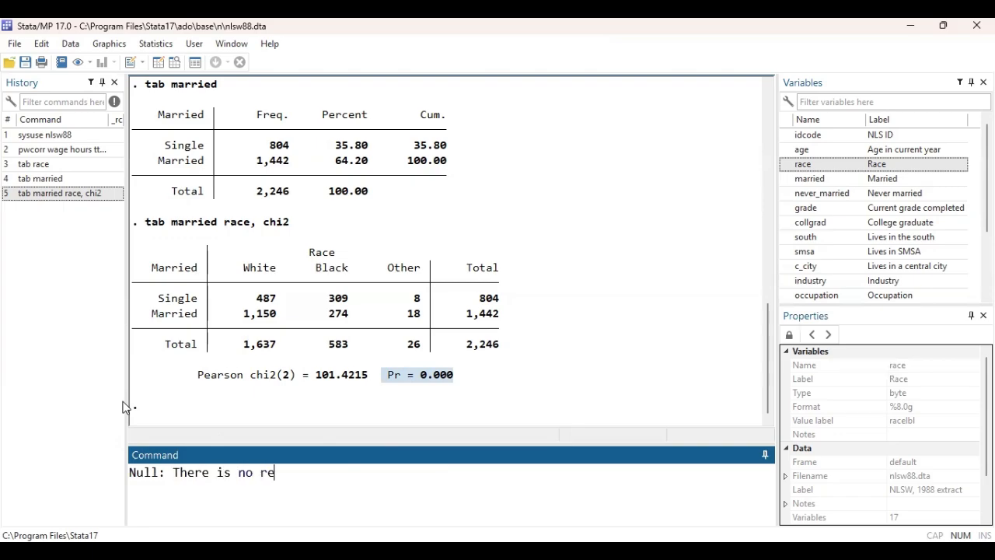
type("lationship ")
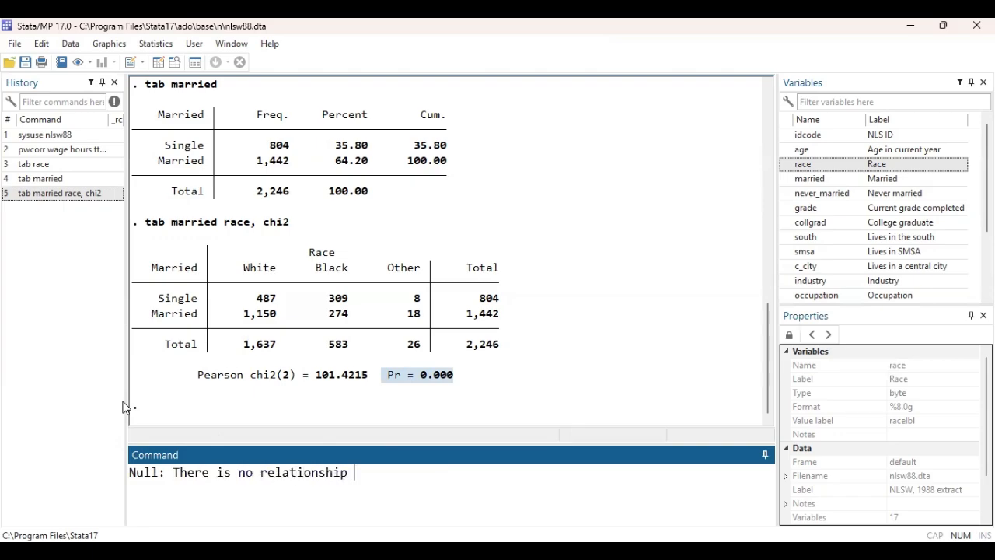
type("between married and race")
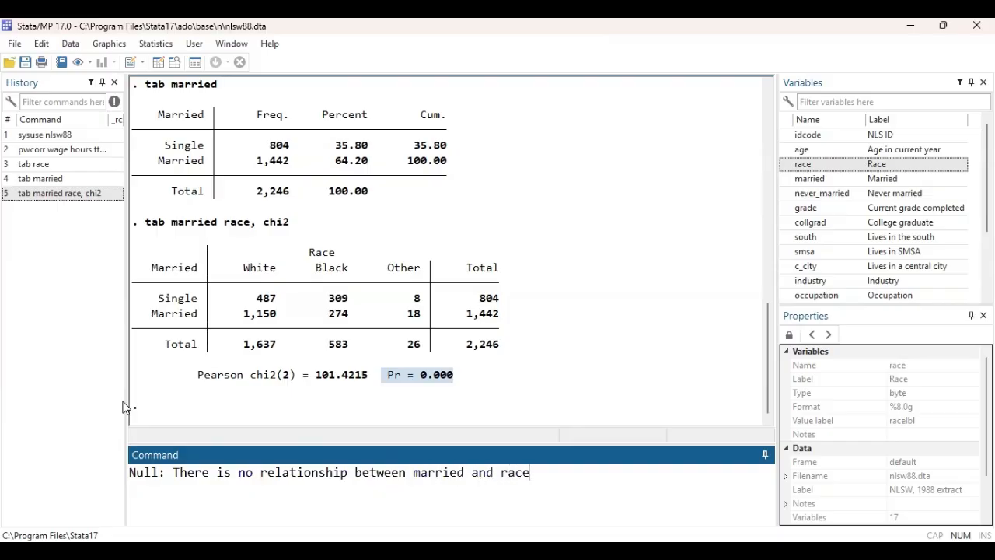
type(", Alternative: There is relationship between married and race")
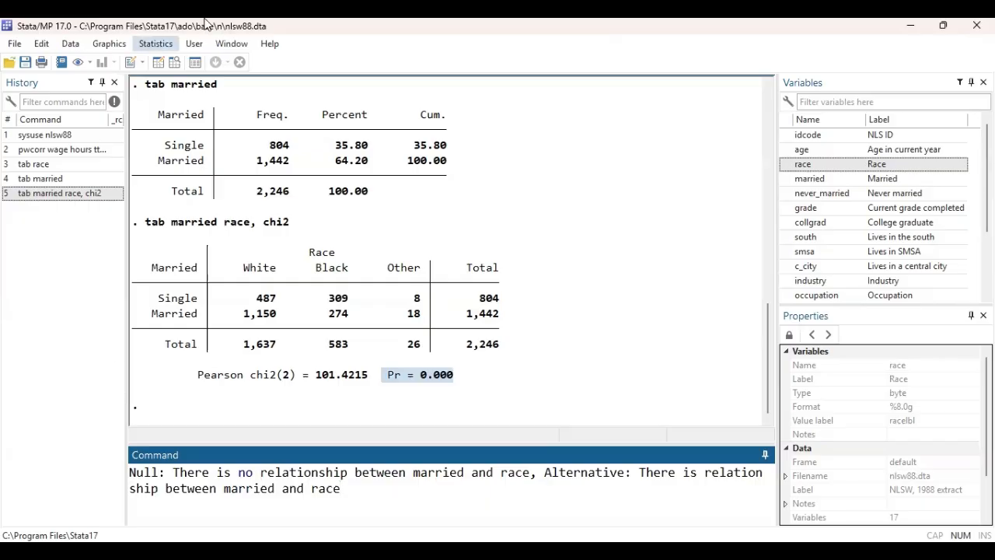
Recheck the chi-square p-value and replace the command-line note with "P <0.05 = Null hypothesis is rejected".
left_click(420, 25)
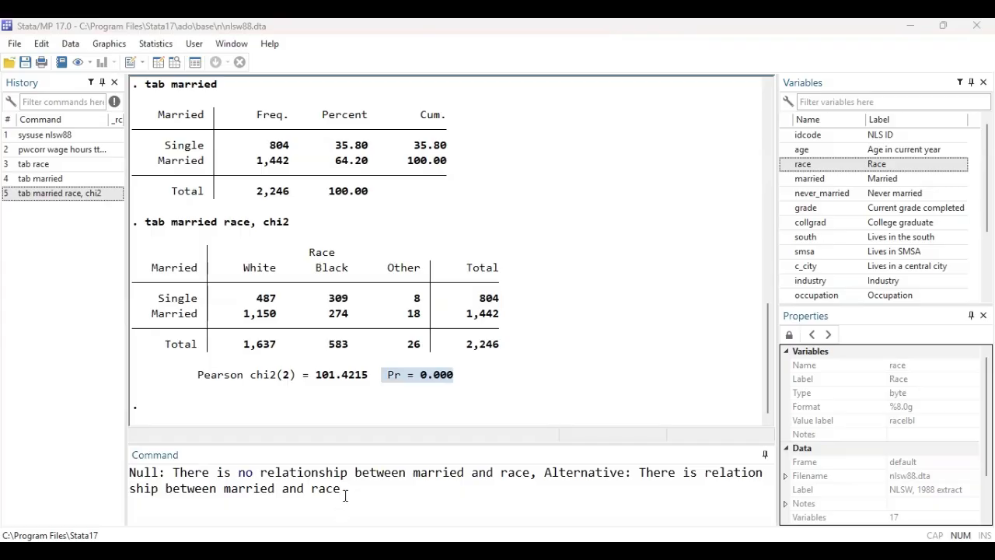
left_click(462, 381)
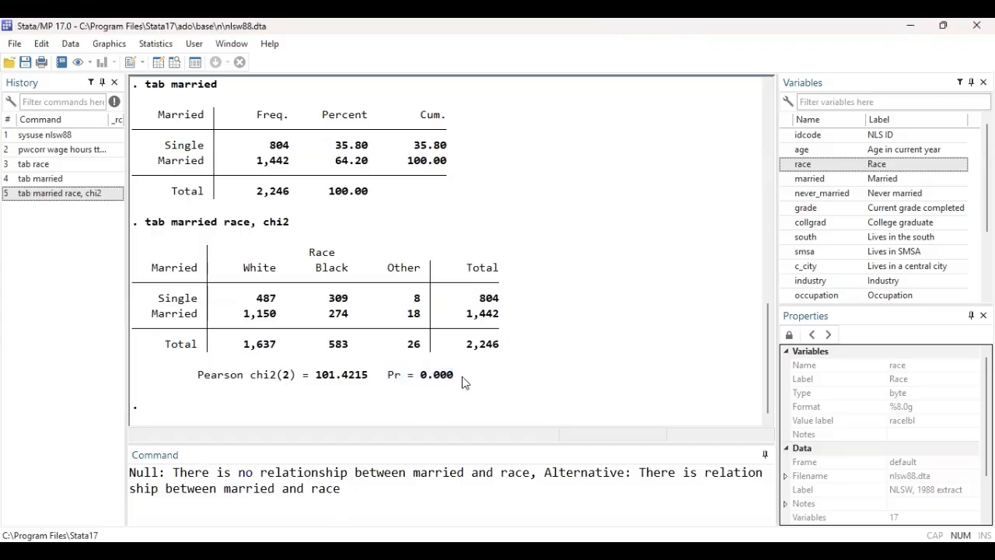
left_click_drag(462, 381, 390, 382)
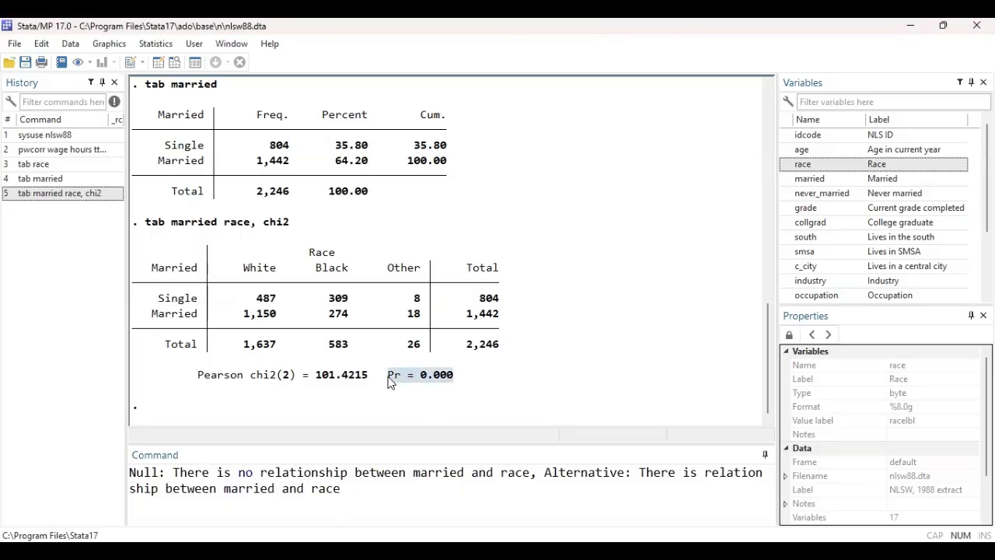
left_click_drag(349, 491, 118, 468)
type("P")
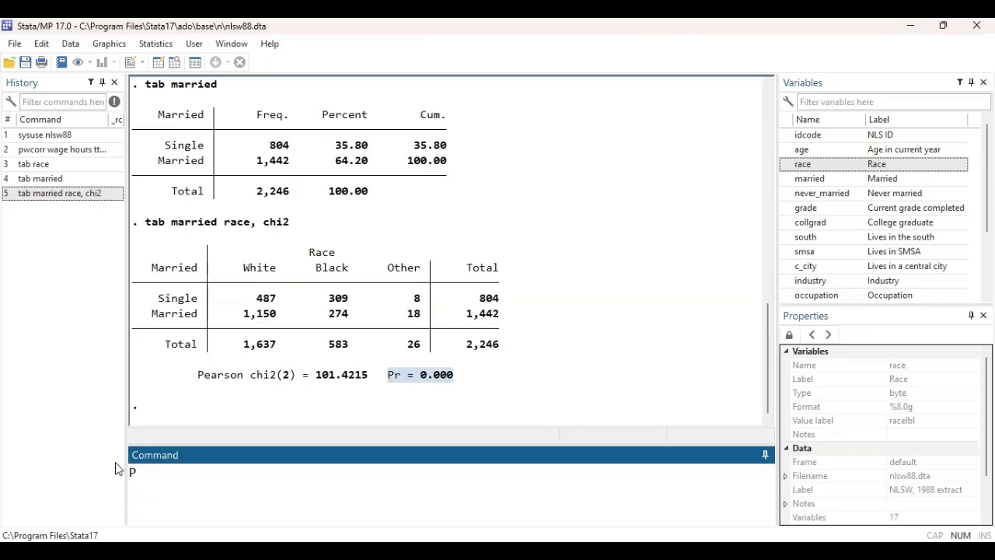
type(" <0.05 = Null hypot")
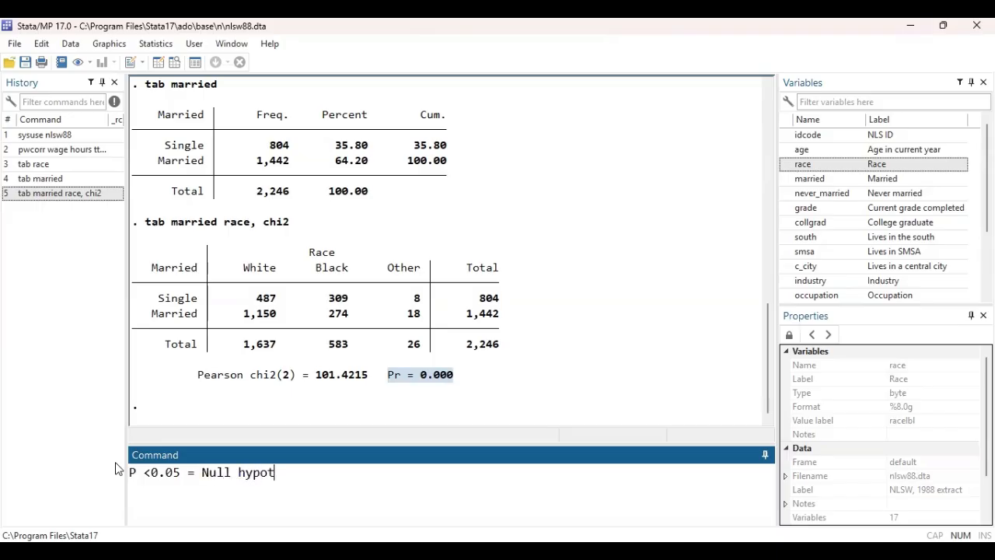
type("hesis is rejected")
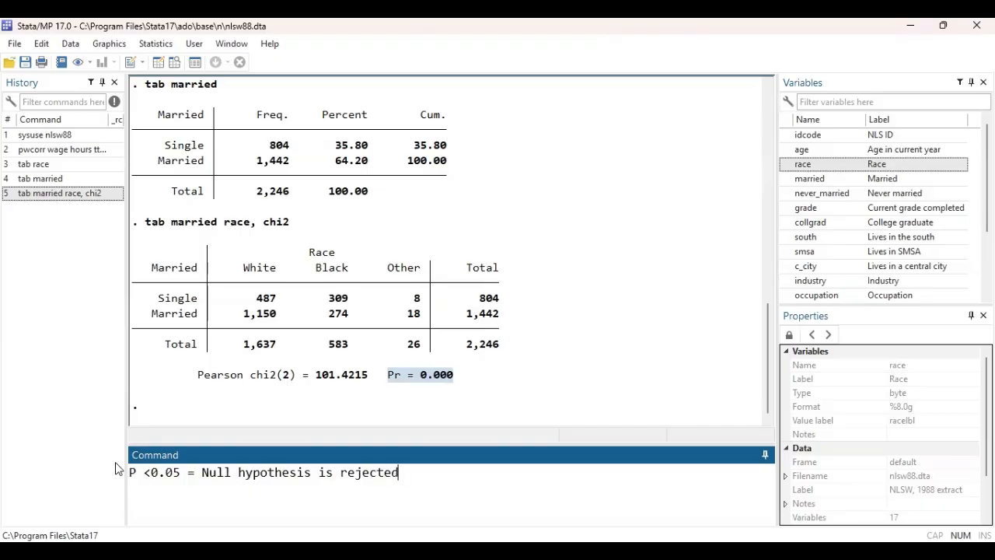
Extend the command-line note with "; P > 0.05 = Null hypothesis is accepted".
type("; P > 0.09")
key("BackSpace")
type("5 = Alternative")
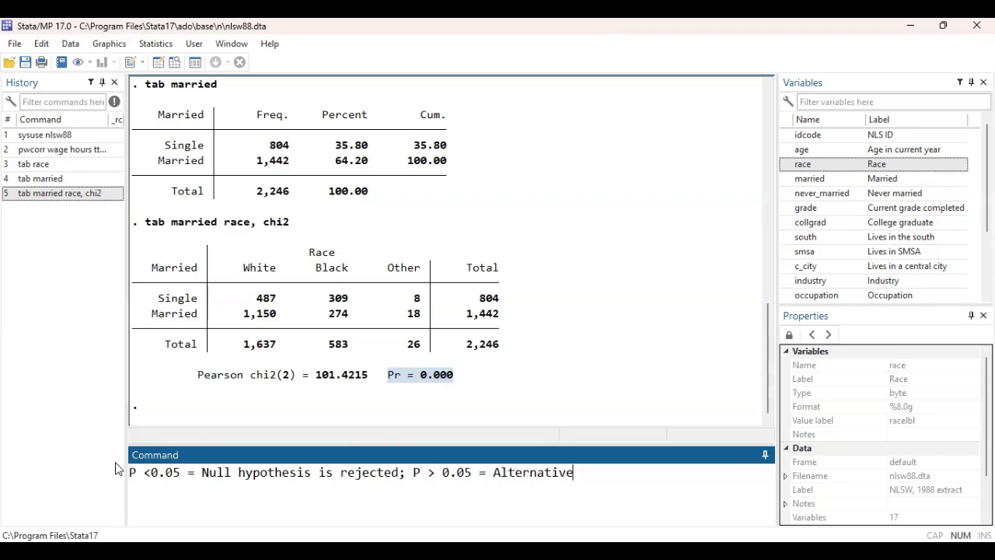
type(" hypothesis is acc")
key("BackSpace")
key("BackSpace")
key("BackSpace")
key("BackSpace")
key("BackSpace")
key("BackSpace")
key("BackSpace")
key("BackSpace")
key("BackSpace")
key("BackSpace")
key("BackSpace")
key("BackSpace")
key("BackSpace")
key("BackSpace")
key("BackSpace")
key("BackSpace")
key("BackSpace")
key("BackSpace")
key("BackSpace")
key("BackSpace")
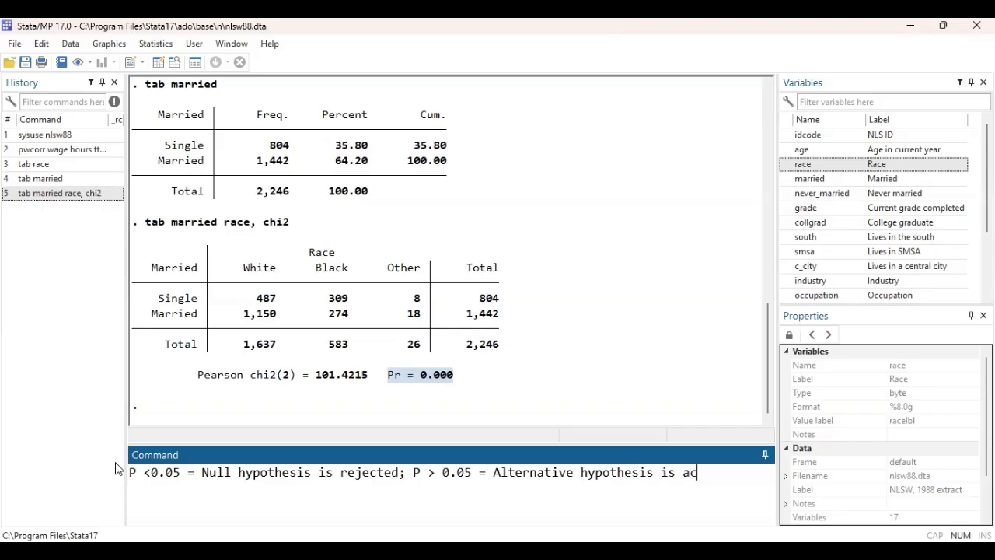
key("BackSpace")
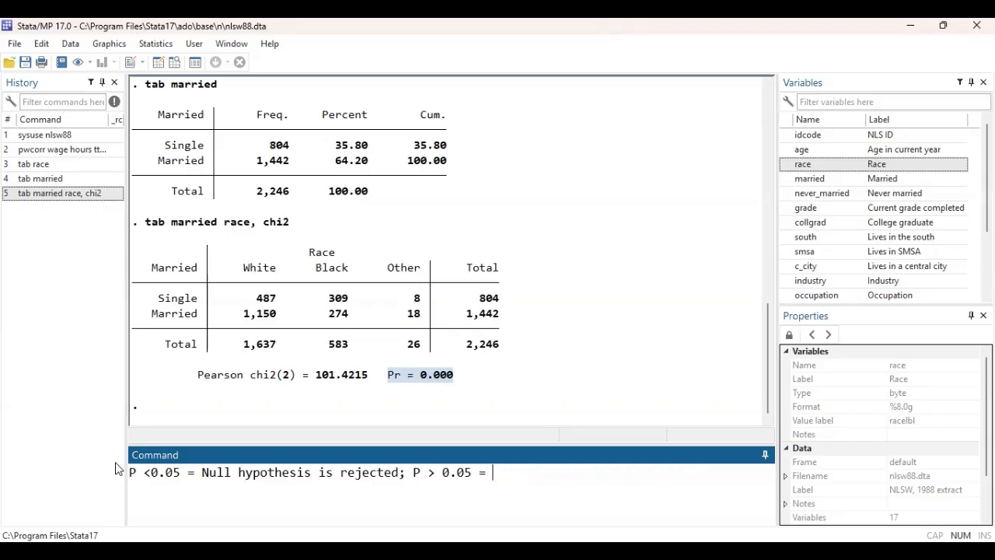
type("Null hypothe")
key("BackSpace")
type("he")
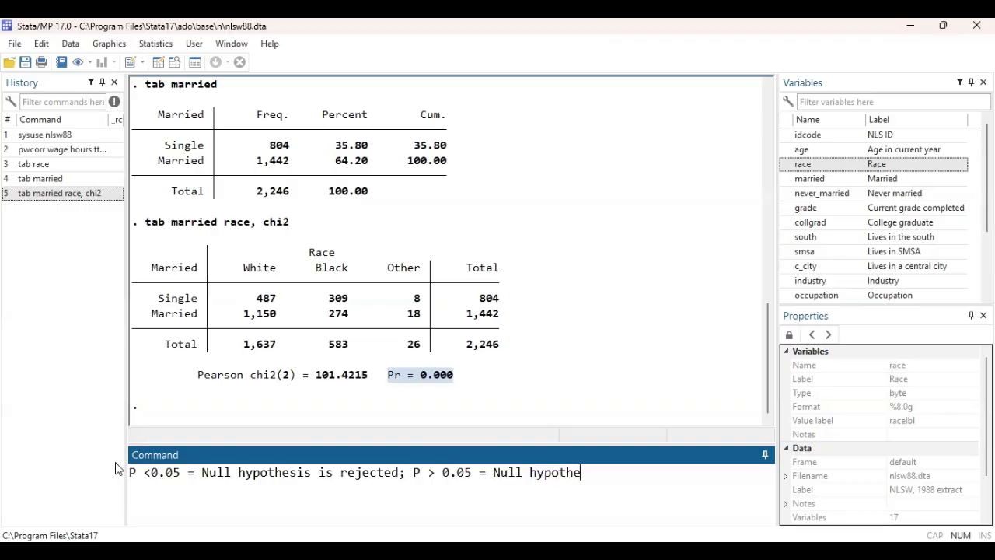
type("sis is accepted")
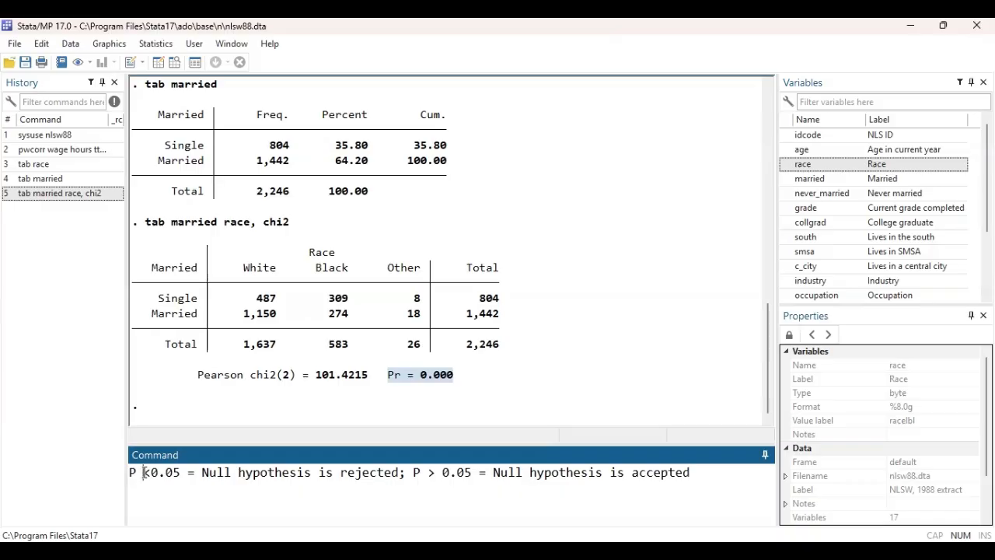
Review the rejection and acceptance rules in the note against the chi-square result.
left_click_drag(144, 473, 690, 476)
left_click_drag(402, 486, 400, 476)
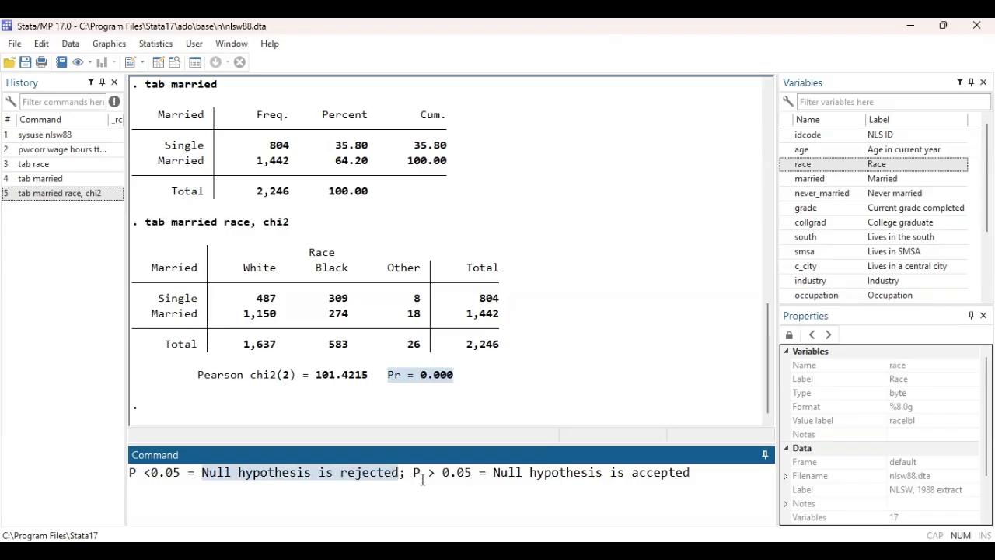
left_click_drag(413, 474, 704, 486)
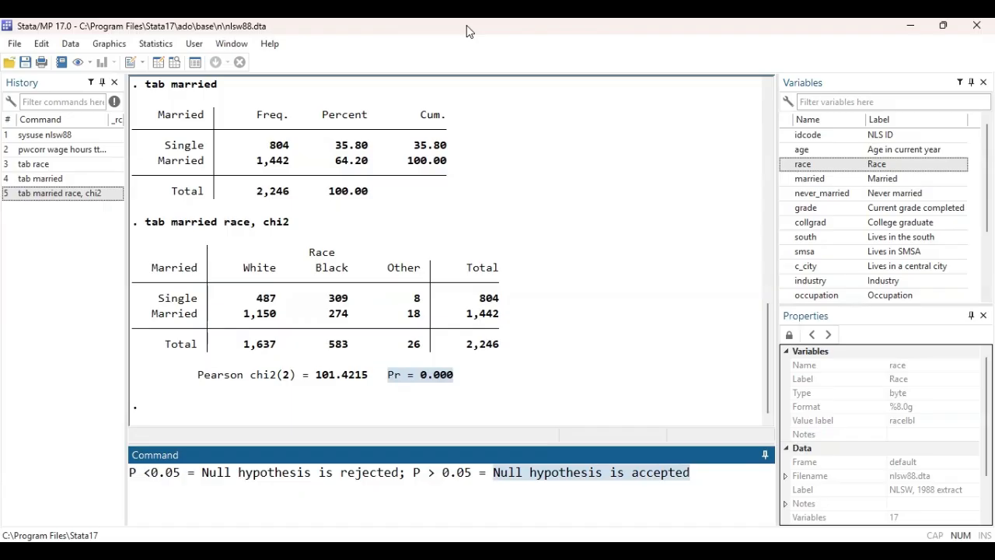
left_click(468, 144)
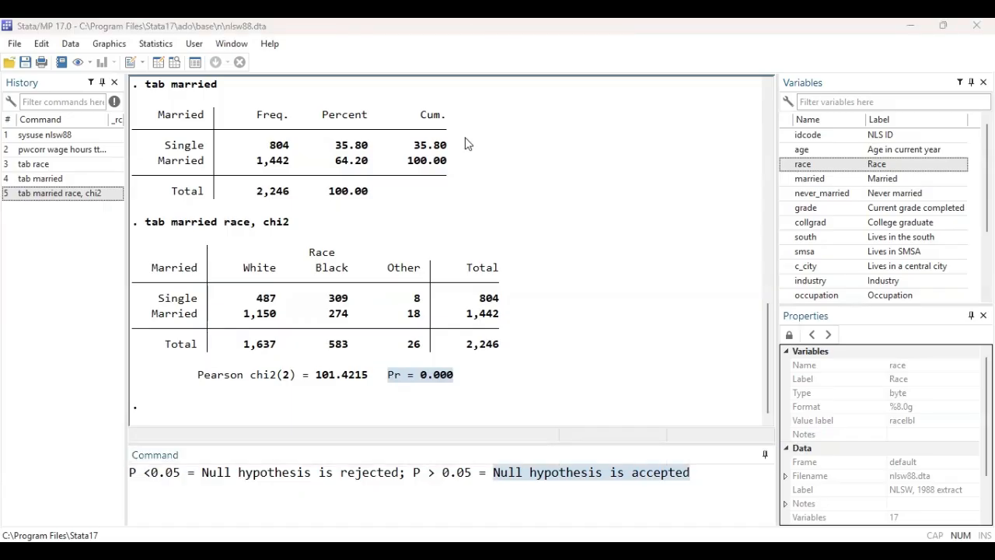